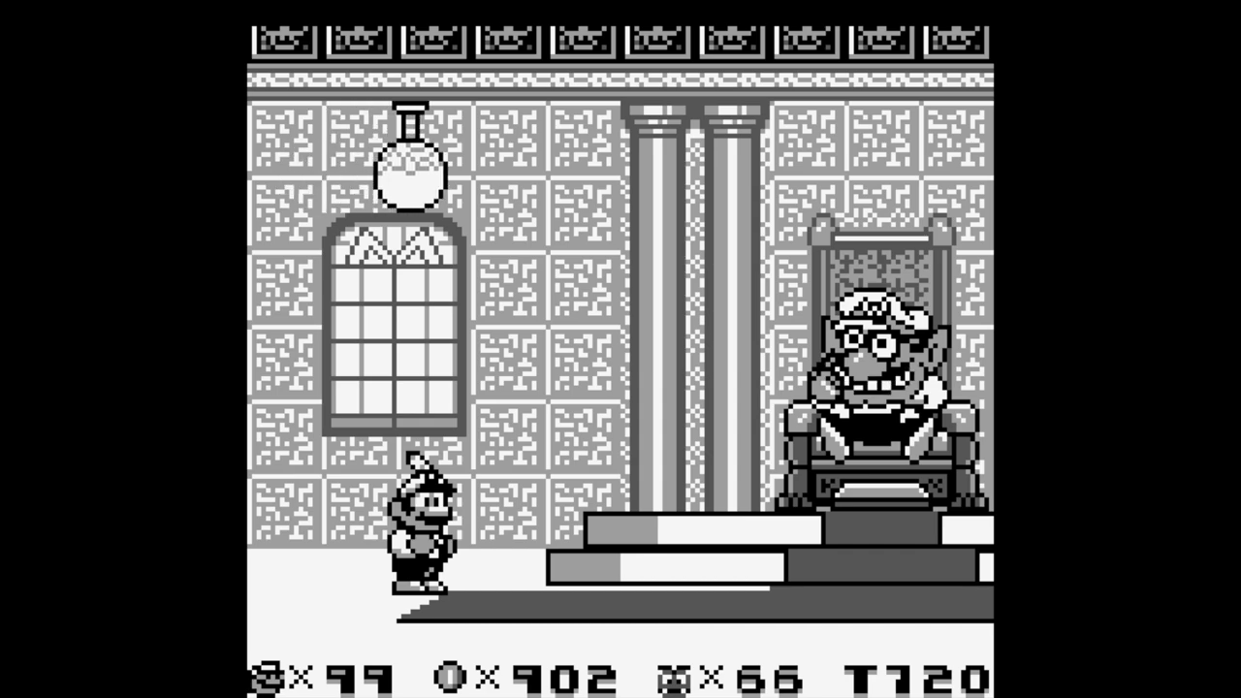
key("z")
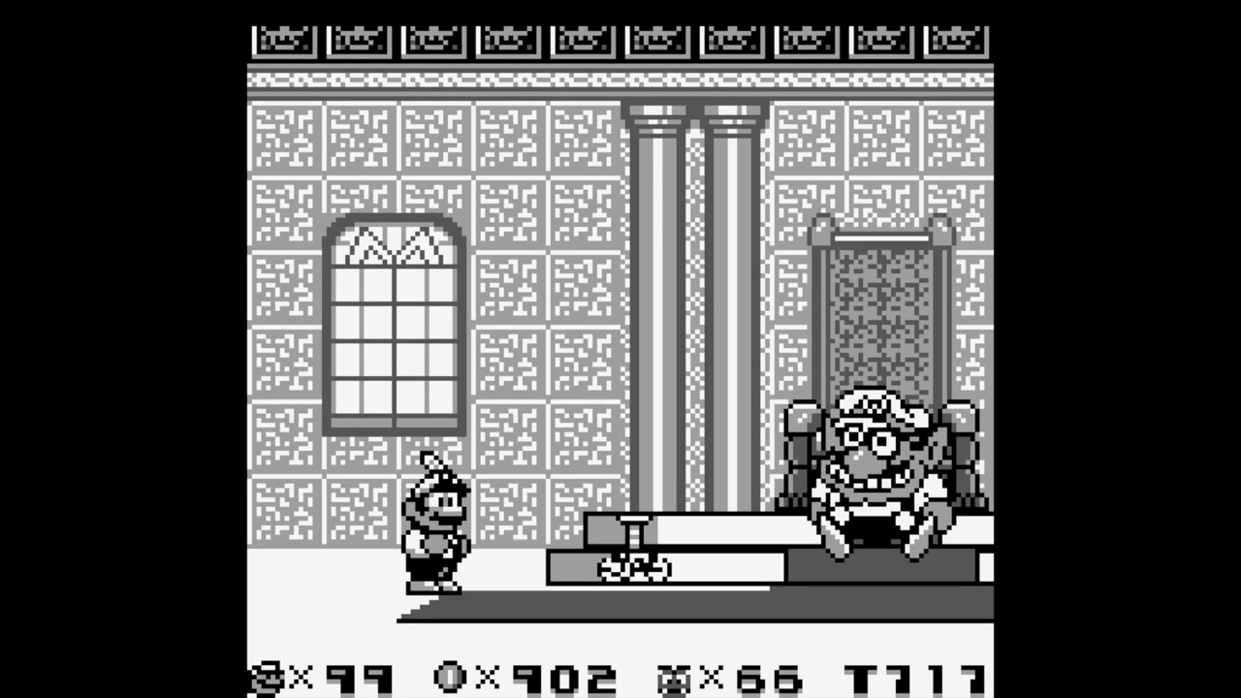
key("x")
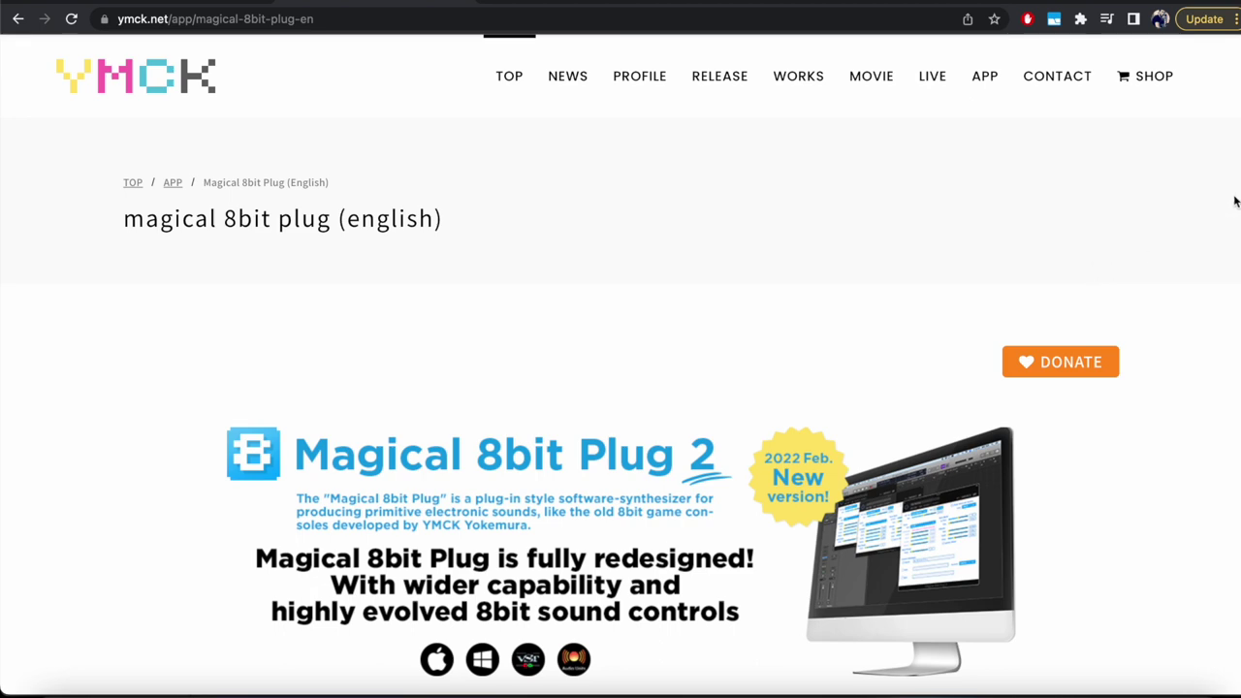
Step: Look through the Magical 8bit Plug 2 page, from its introduction to the tutorial videos and the sections below
scroll(621, 388, "down", 3)
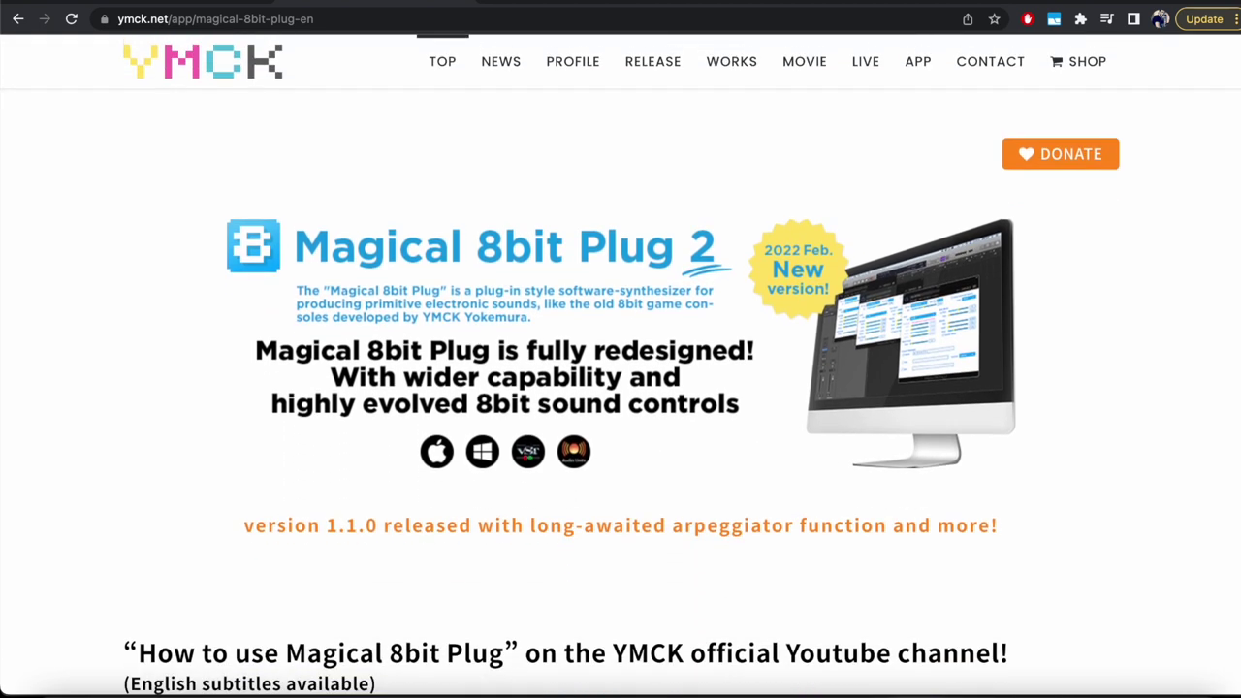
scroll(621, 388, "down", 3)
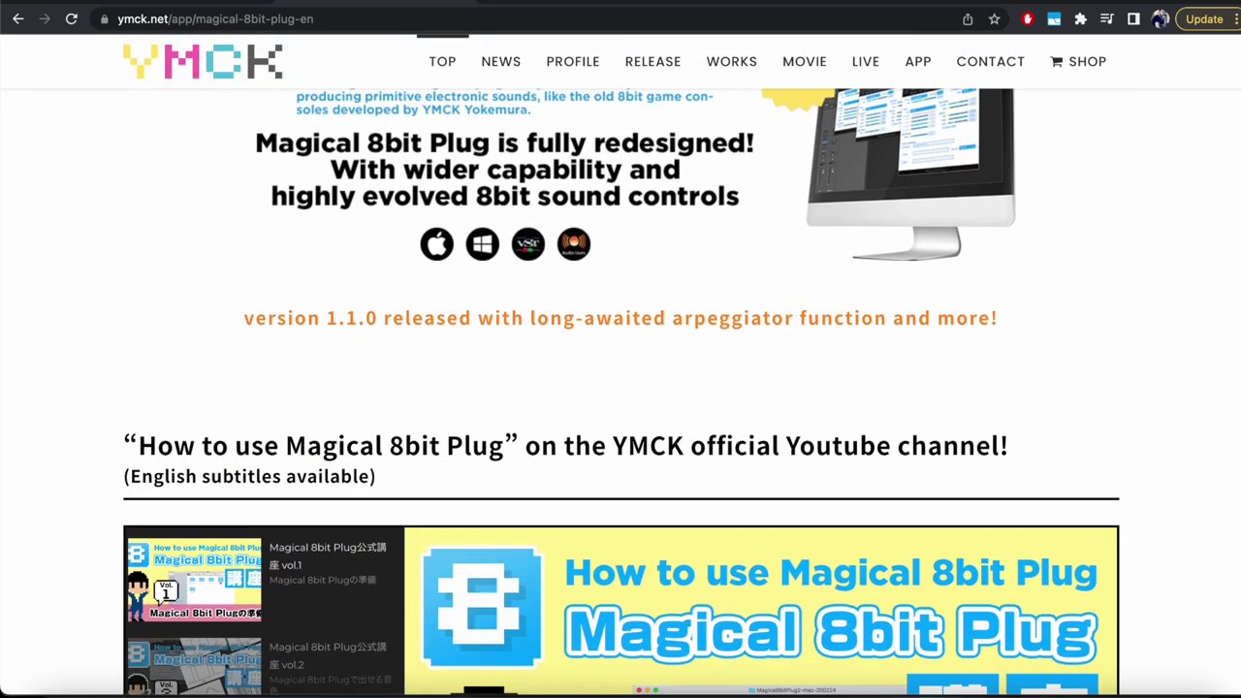
scroll(621, 388, "down", 2)
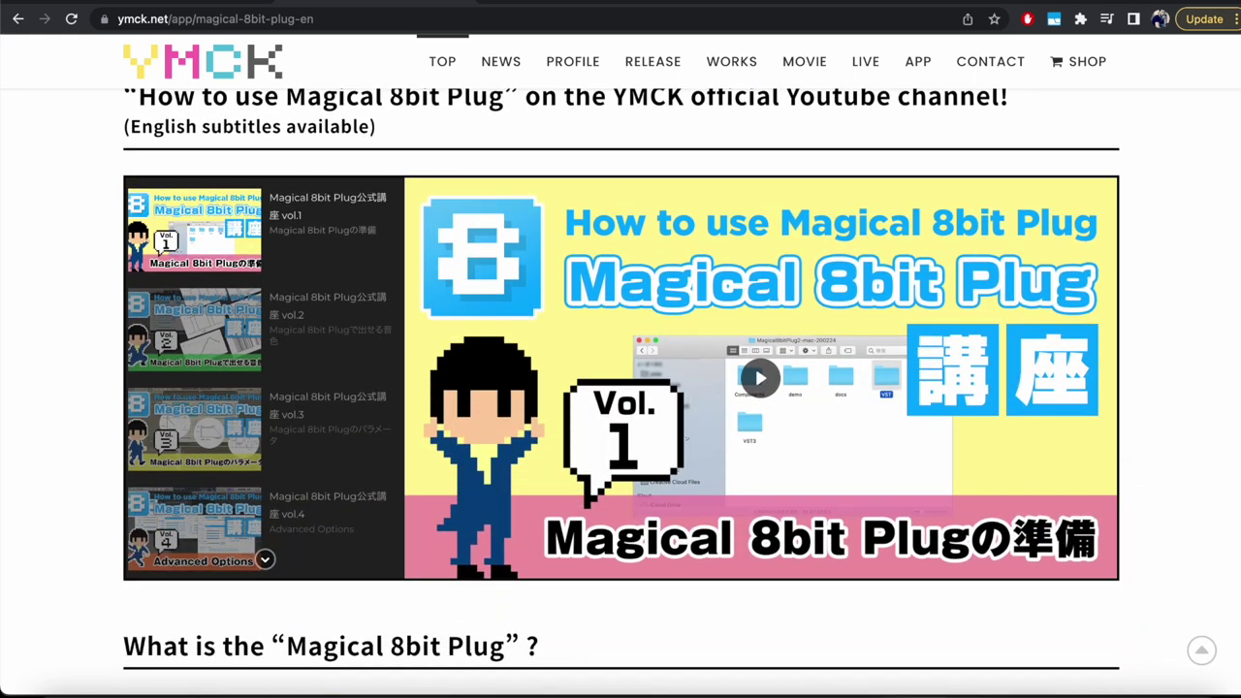
scroll(621, 387, "down", 15)
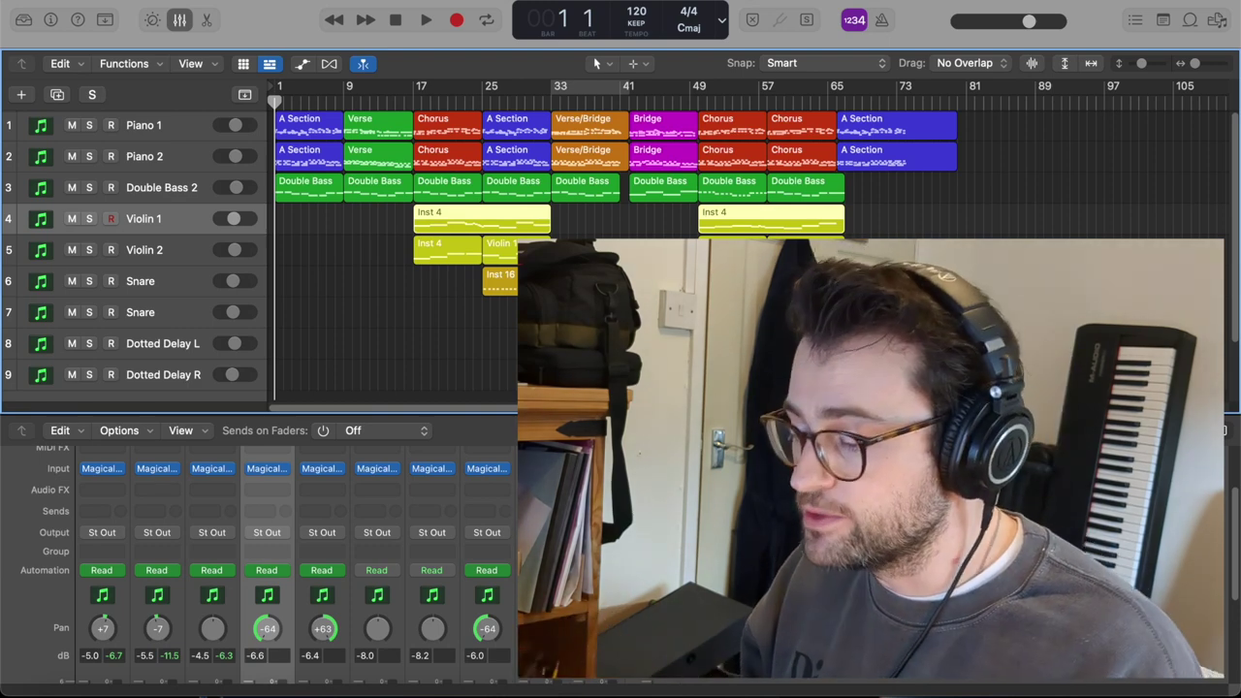
Step: Select the Piano 1 and Piano 2 tracks together, and after that each one on its own
left_click(155, 126)
left_click(167, 155, "shift")
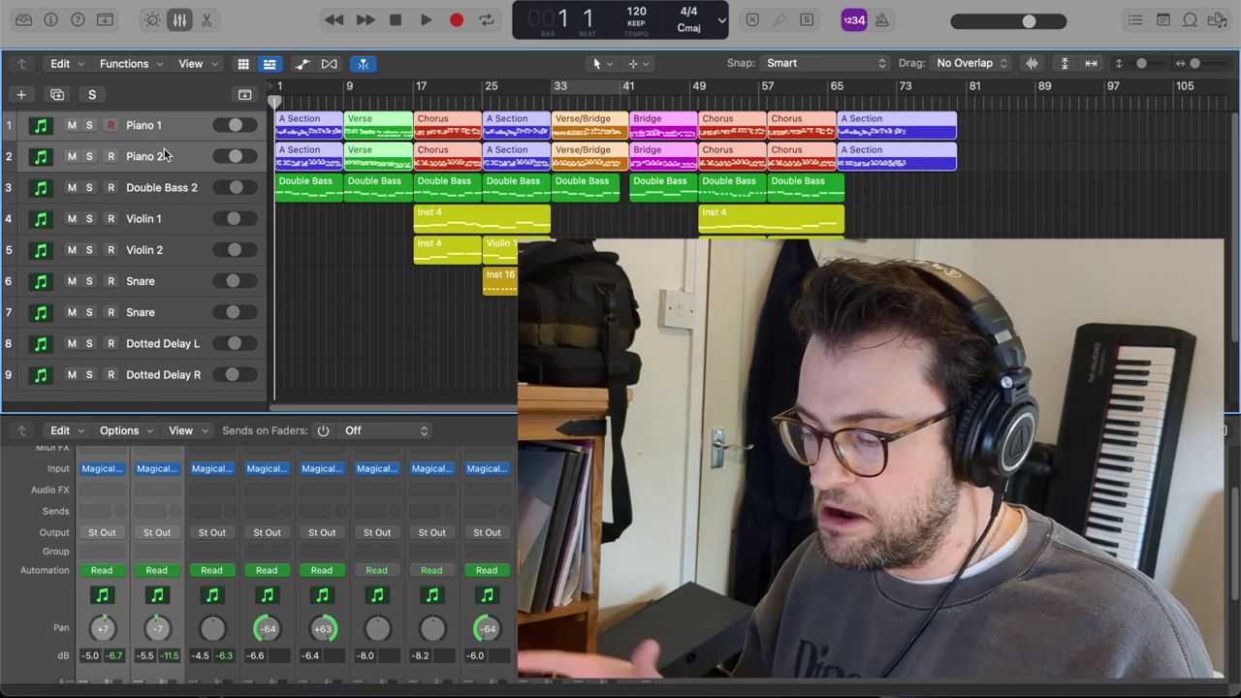
left_click(165, 125)
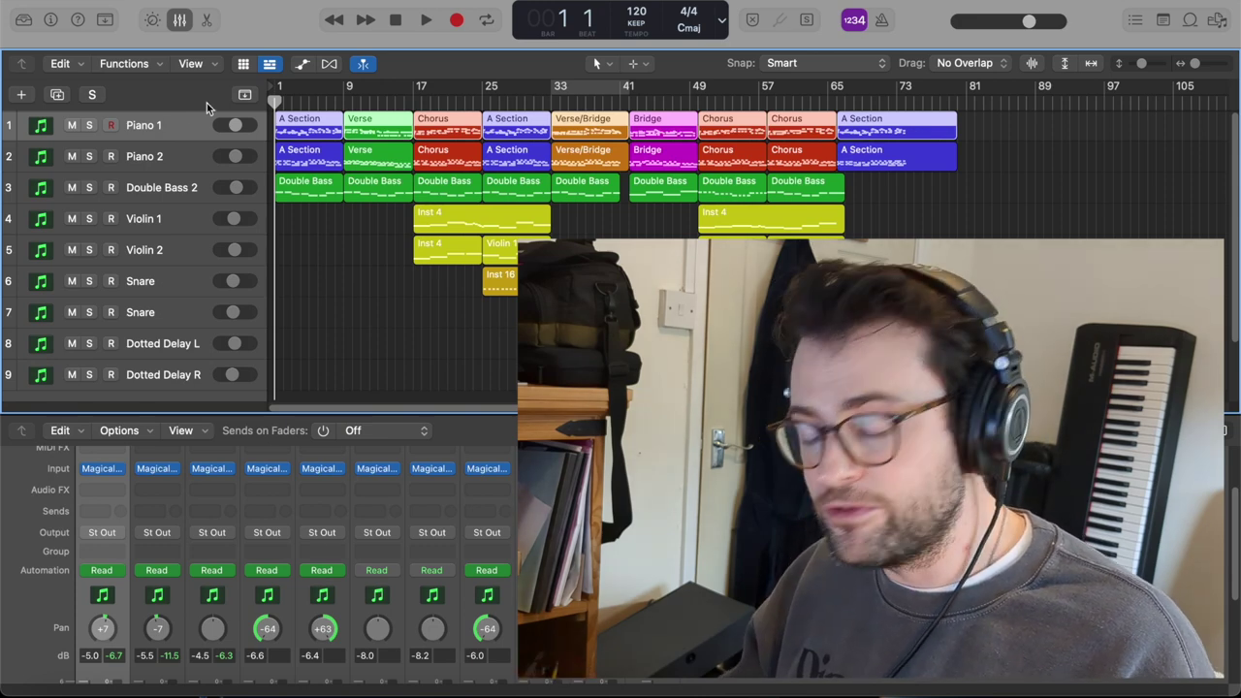
left_click(170, 156)
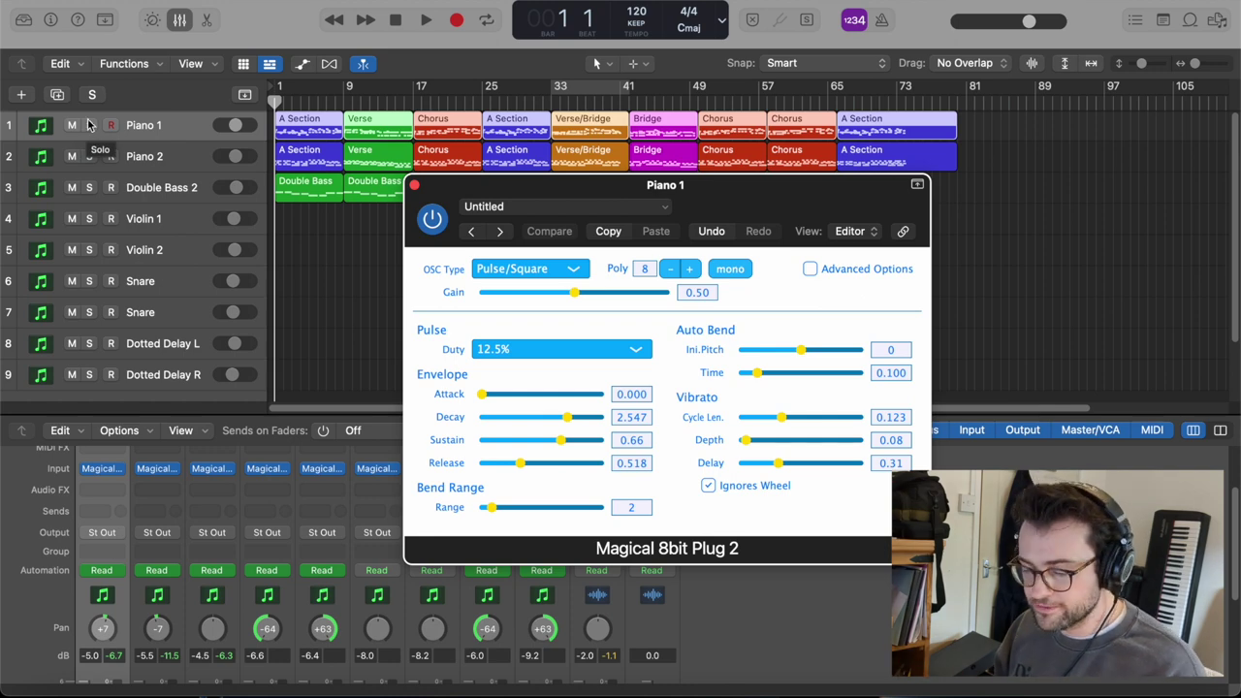
Step: Solo and play Piano 1 while auditioning its pulse duty at 25% and 50%, ending on 12.5%
left_click(90, 125)
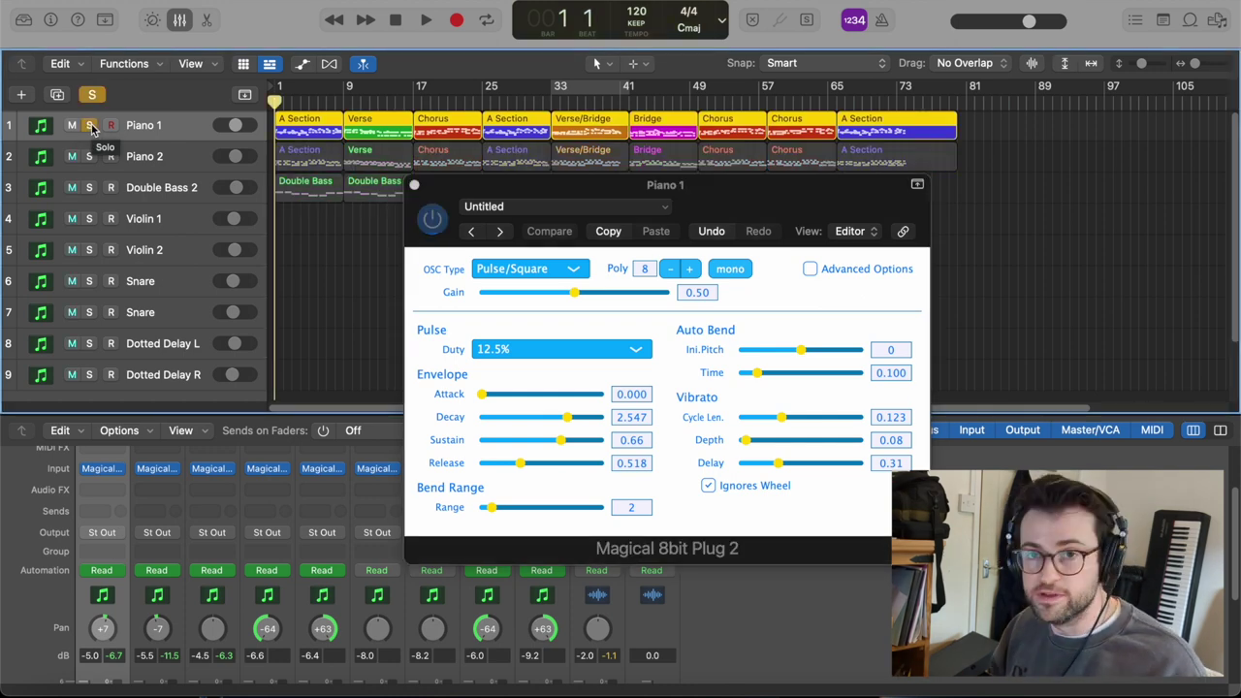
key("space")
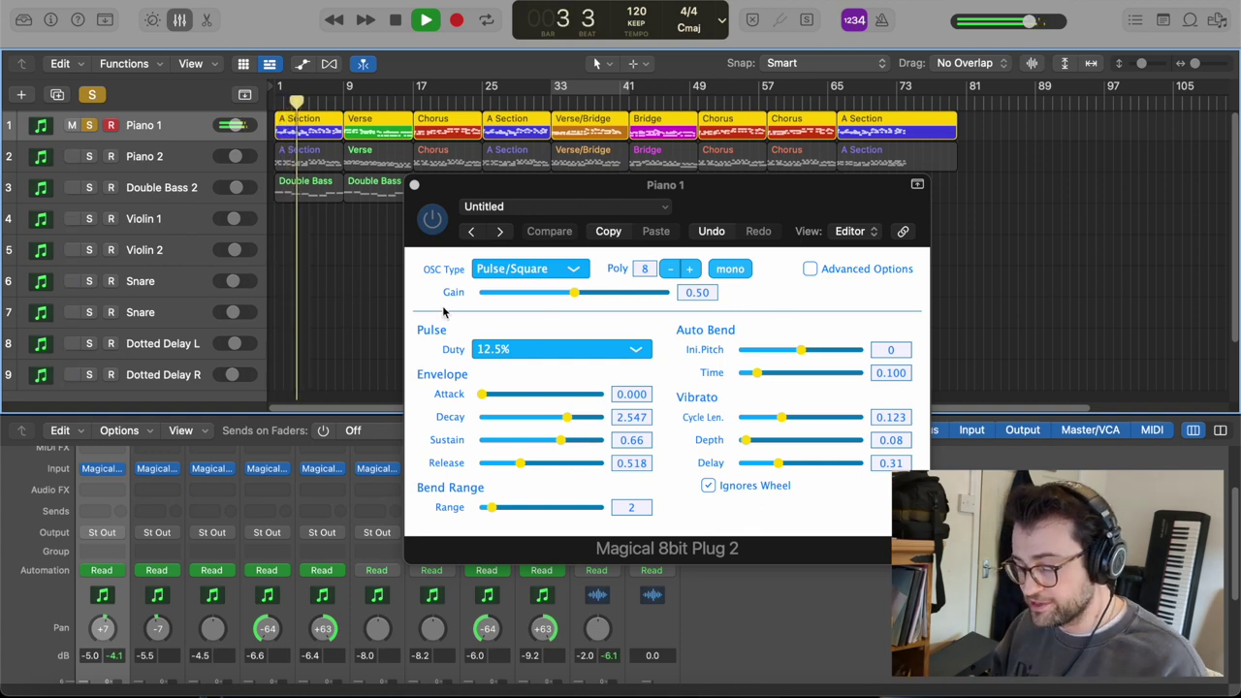
left_click(630, 354)
left_click(532, 386)
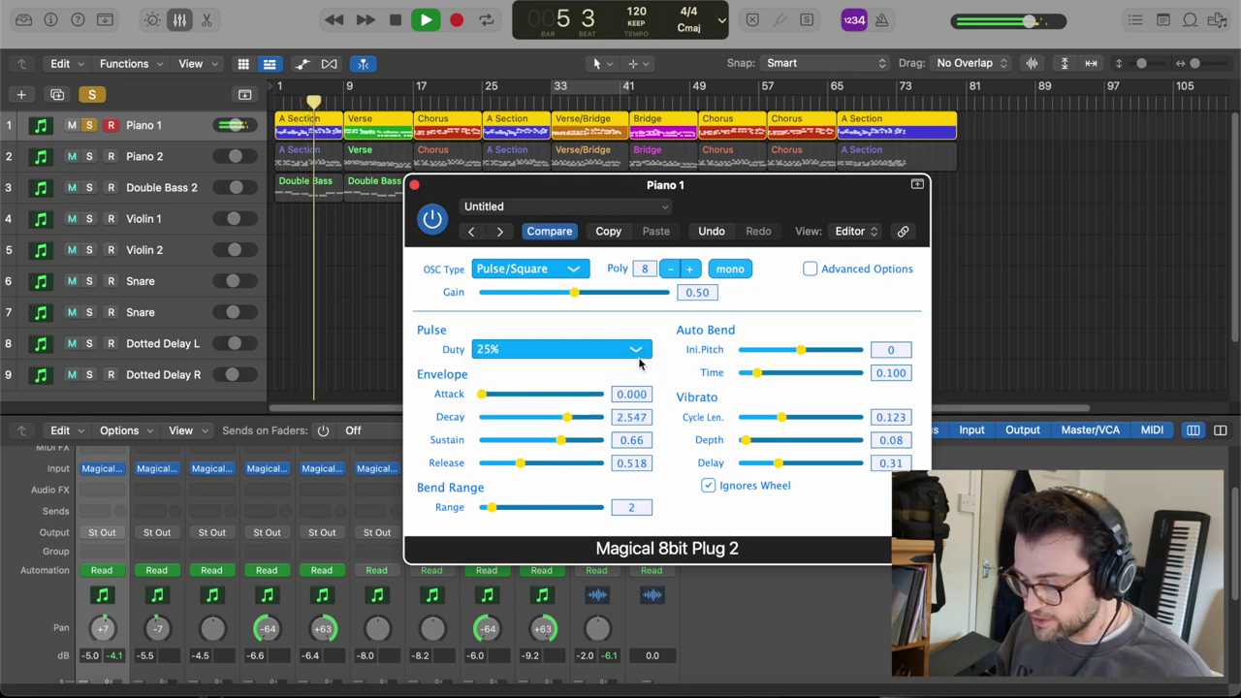
left_click(639, 355)
left_click(553, 408)
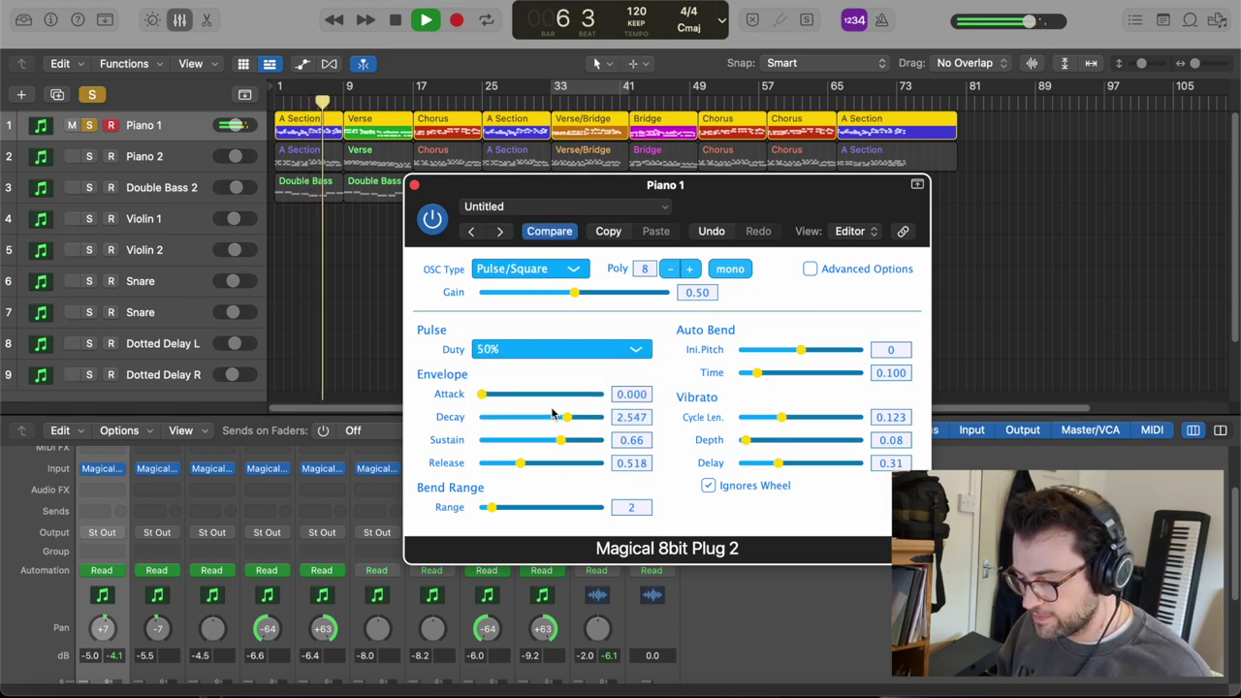
left_click(640, 353)
left_click(579, 366)
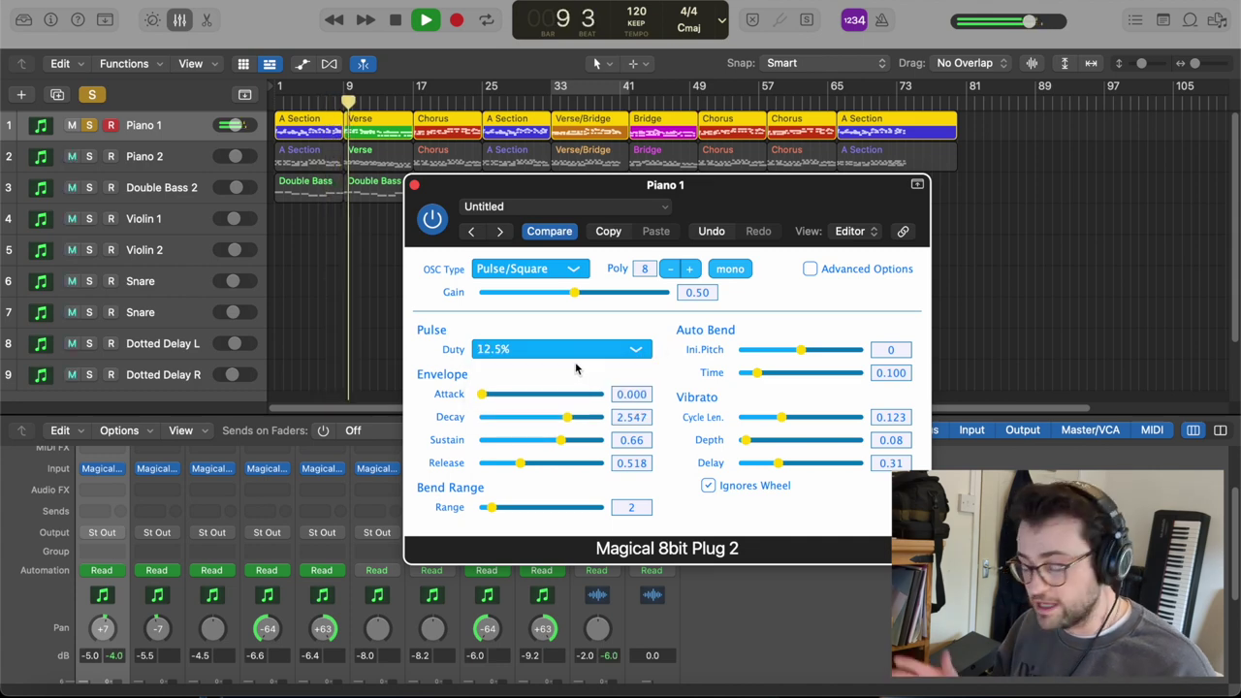
Step: Audition Piano 1 with the Triangle oscillator and switch it back to Pulse/Square
left_click(570, 271)
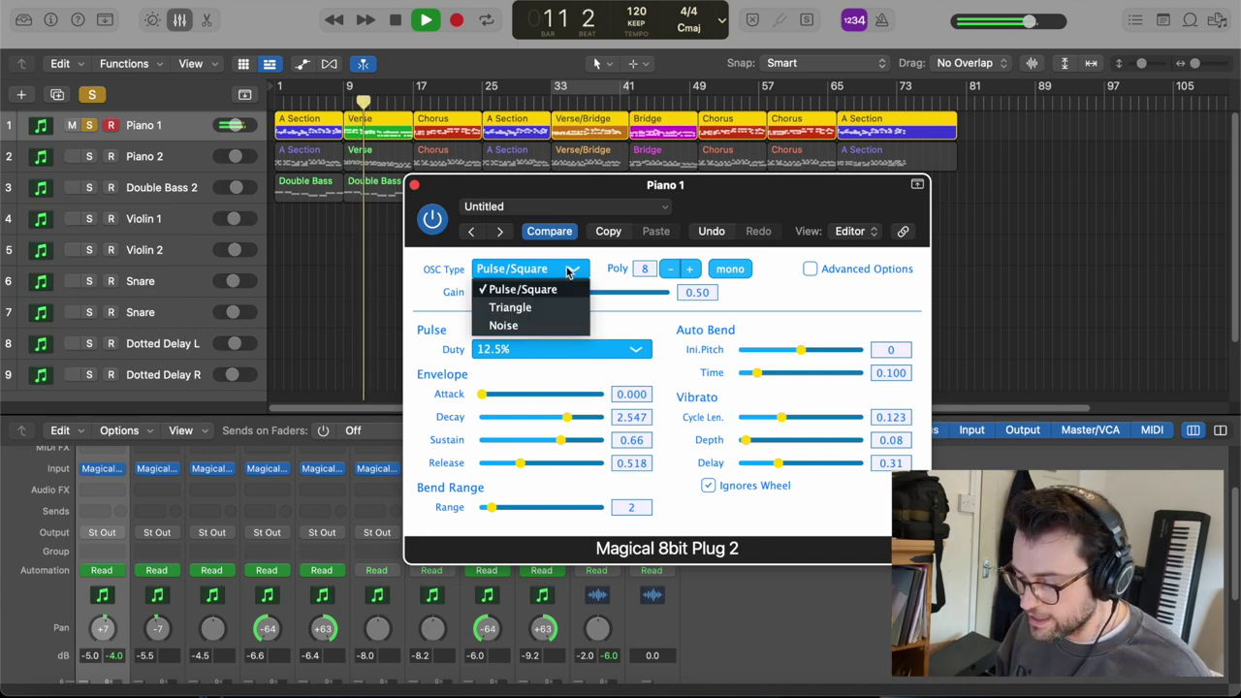
left_click(533, 308)
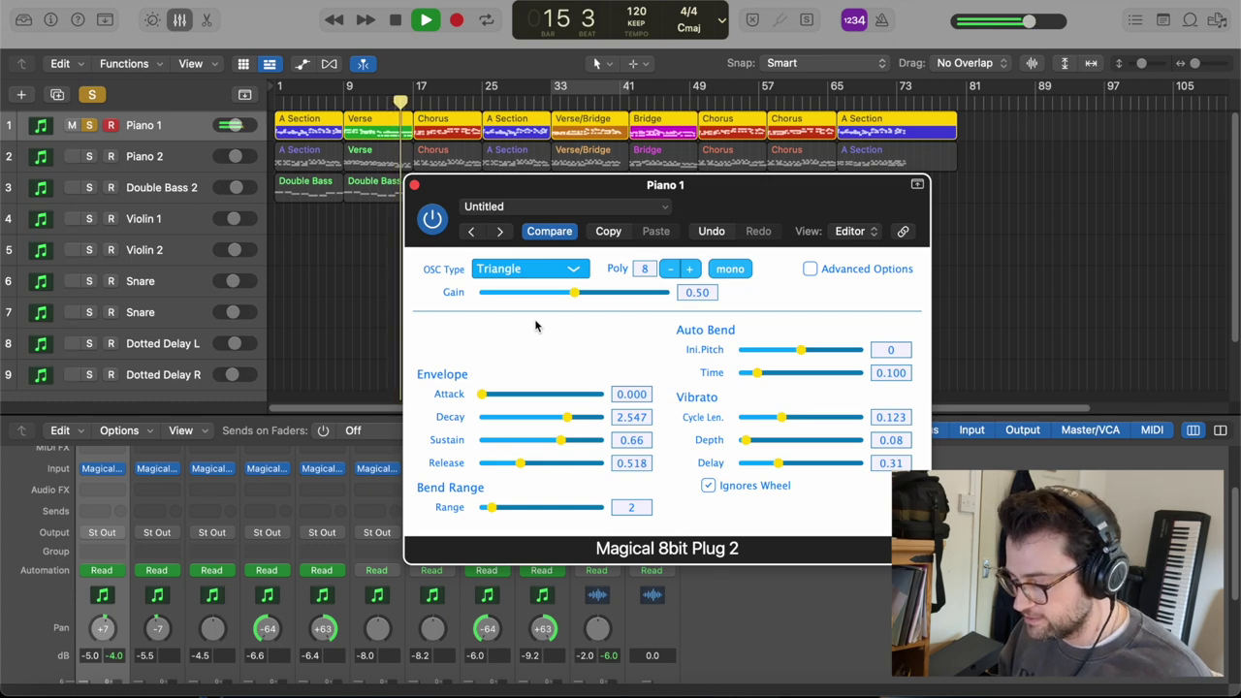
left_click(568, 272)
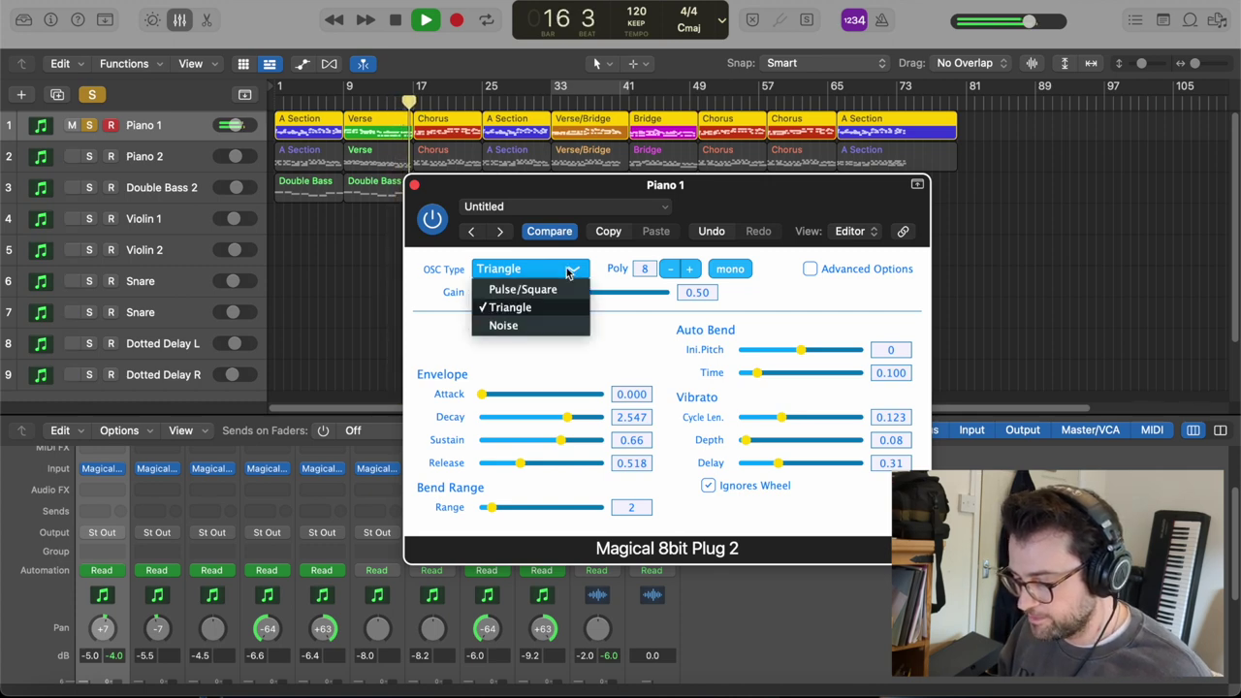
left_click(552, 290)
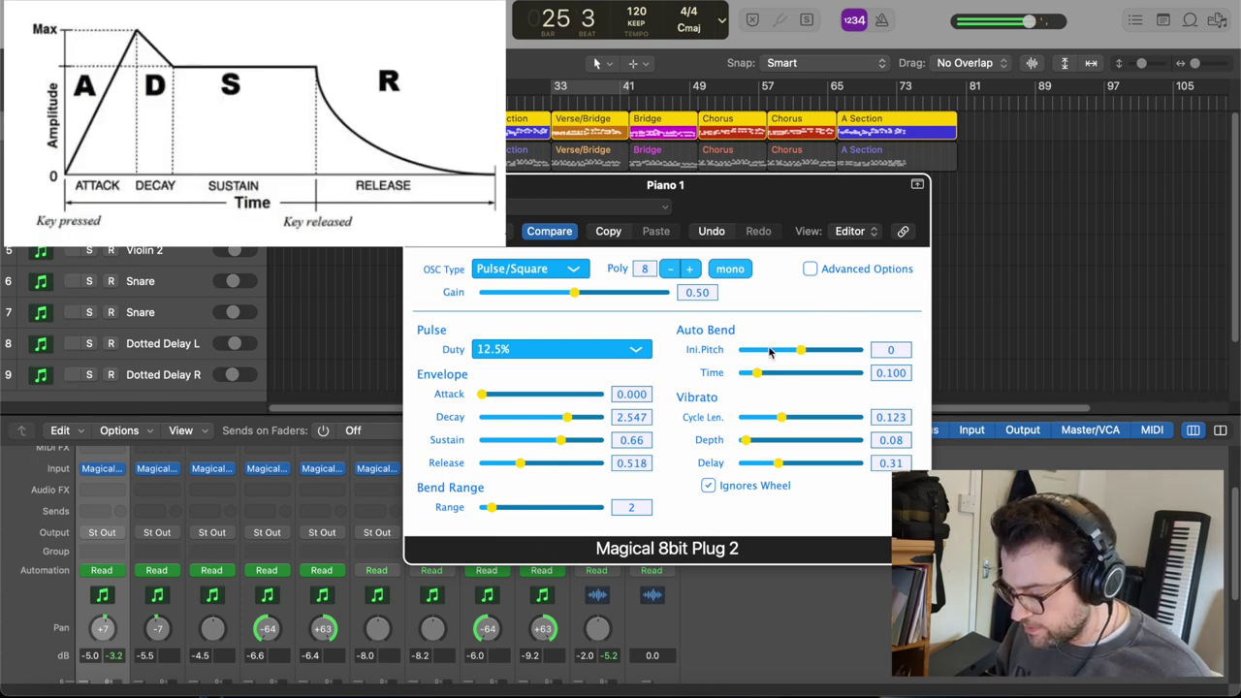
Step: Try Piano 1's auto bend with initial pitch -3 at times 3.173 and 0.018, and reset the initial pitch to 0
left_click_drag(804, 351, 795, 355)
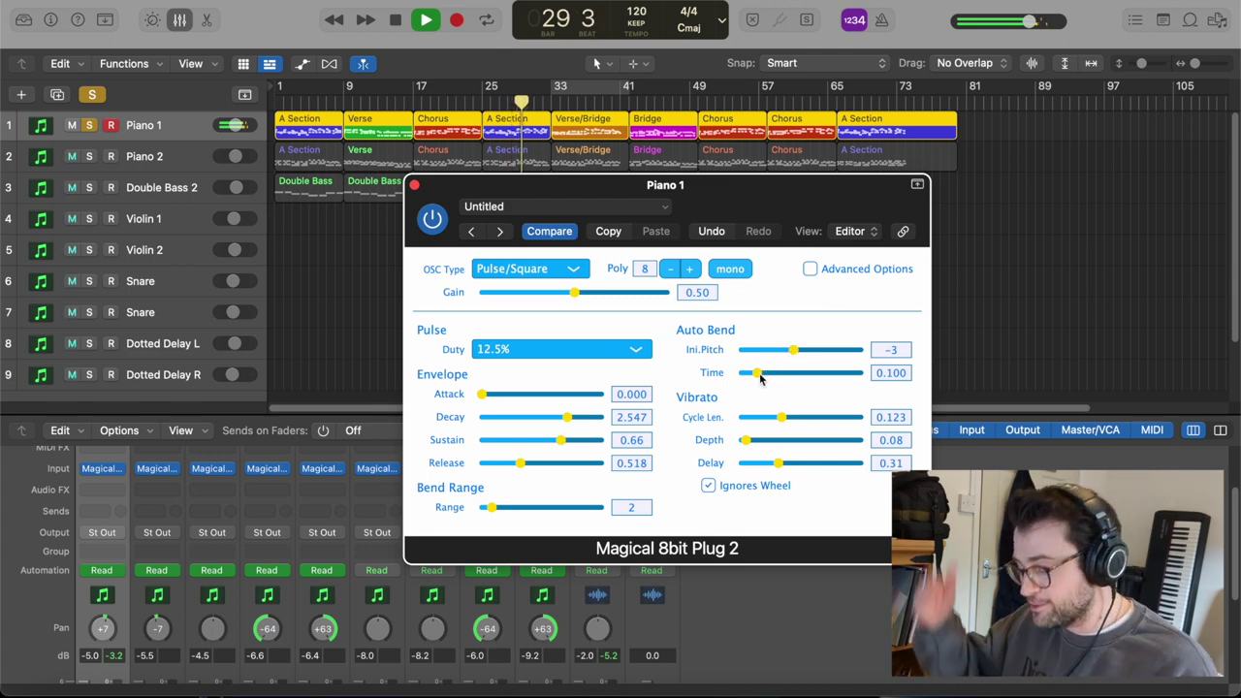
left_click_drag(760, 379, 837, 379)
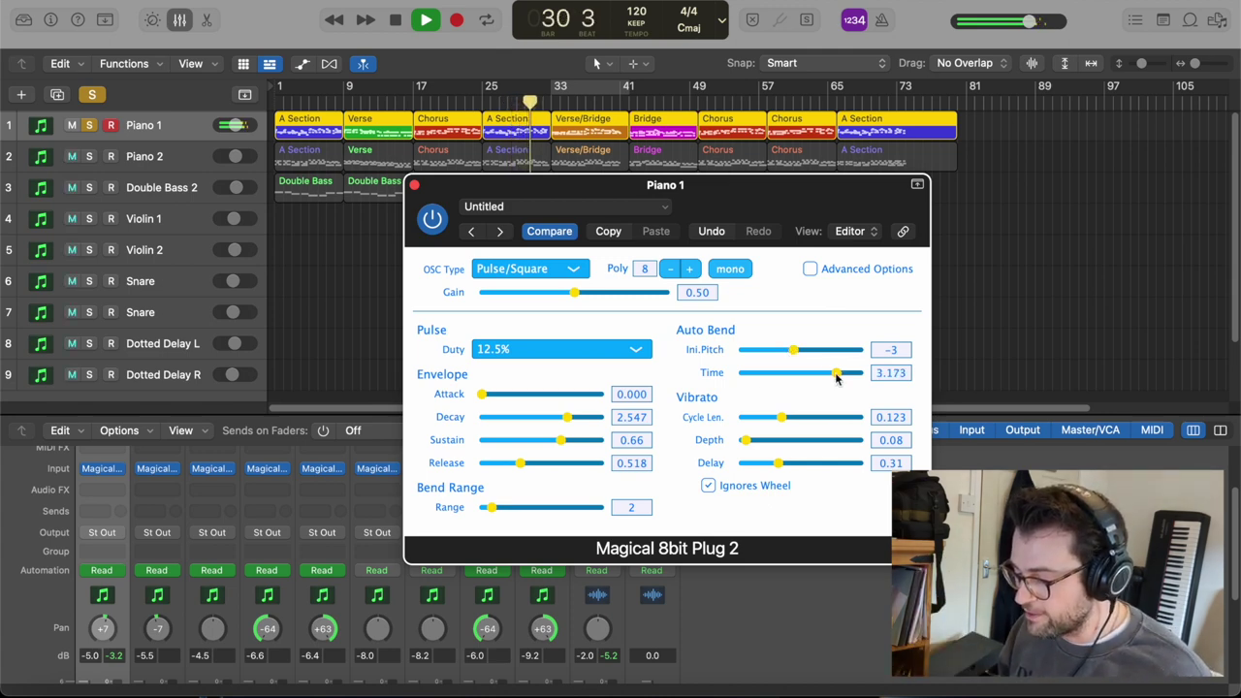
left_click_drag(837, 379, 747, 380)
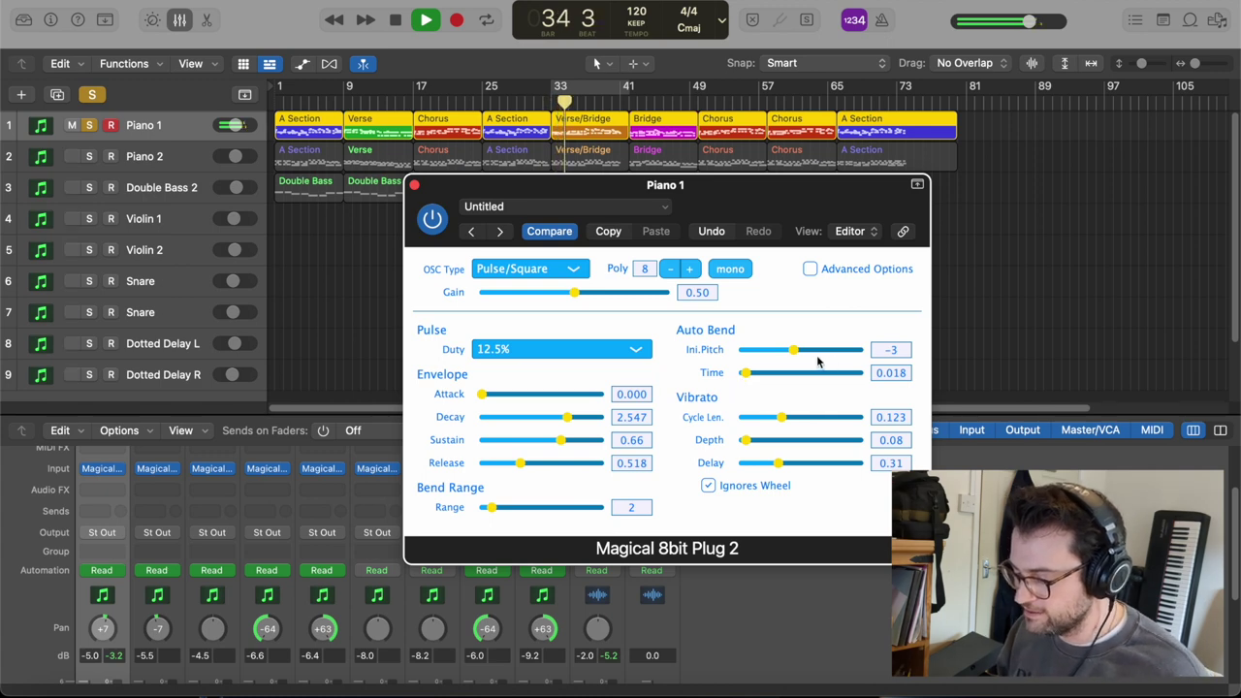
left_click_drag(795, 355, 801, 355)
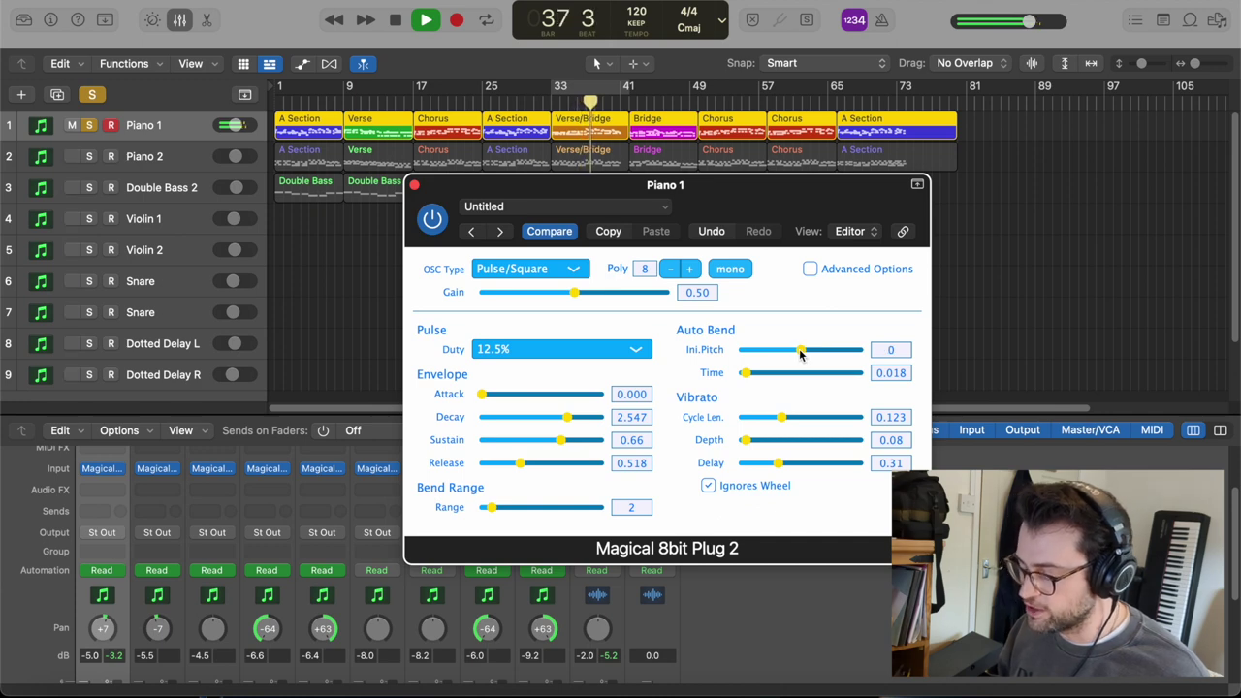
Step: Raise Piano 1's vibrato to a cycle length of 0.648, a depth of 1.67 and a delay of 0.74
left_click_drag(784, 417, 814, 444)
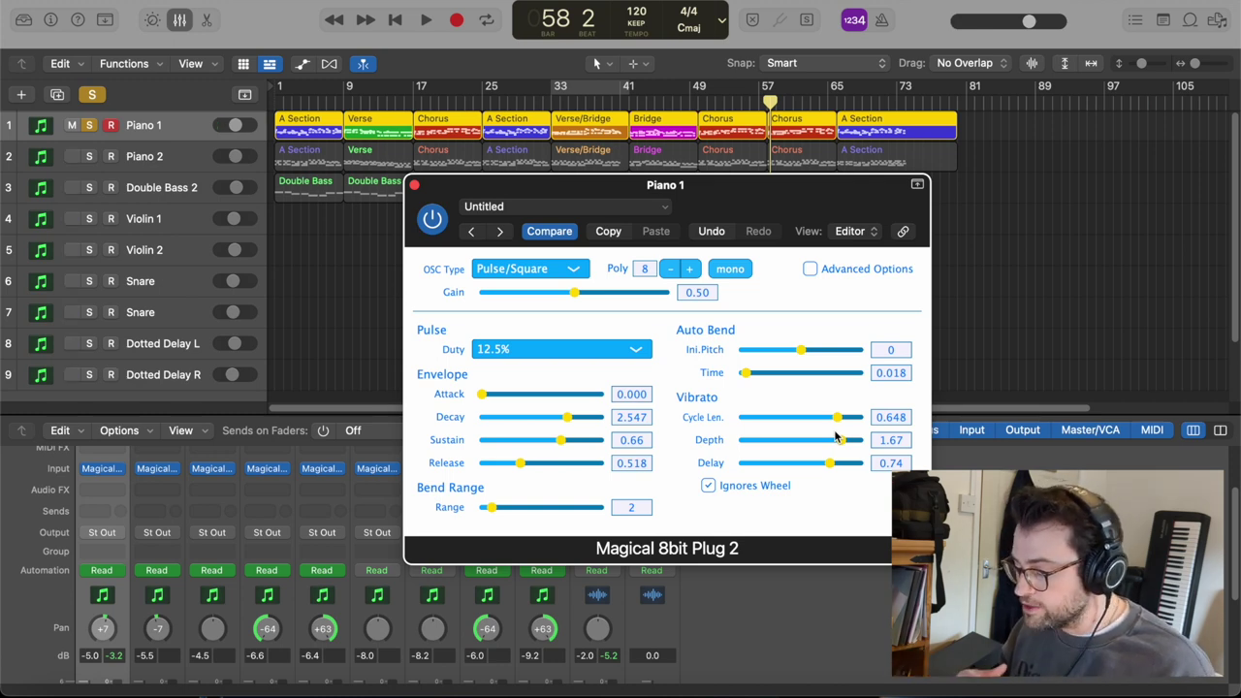
left_click(581, 271)
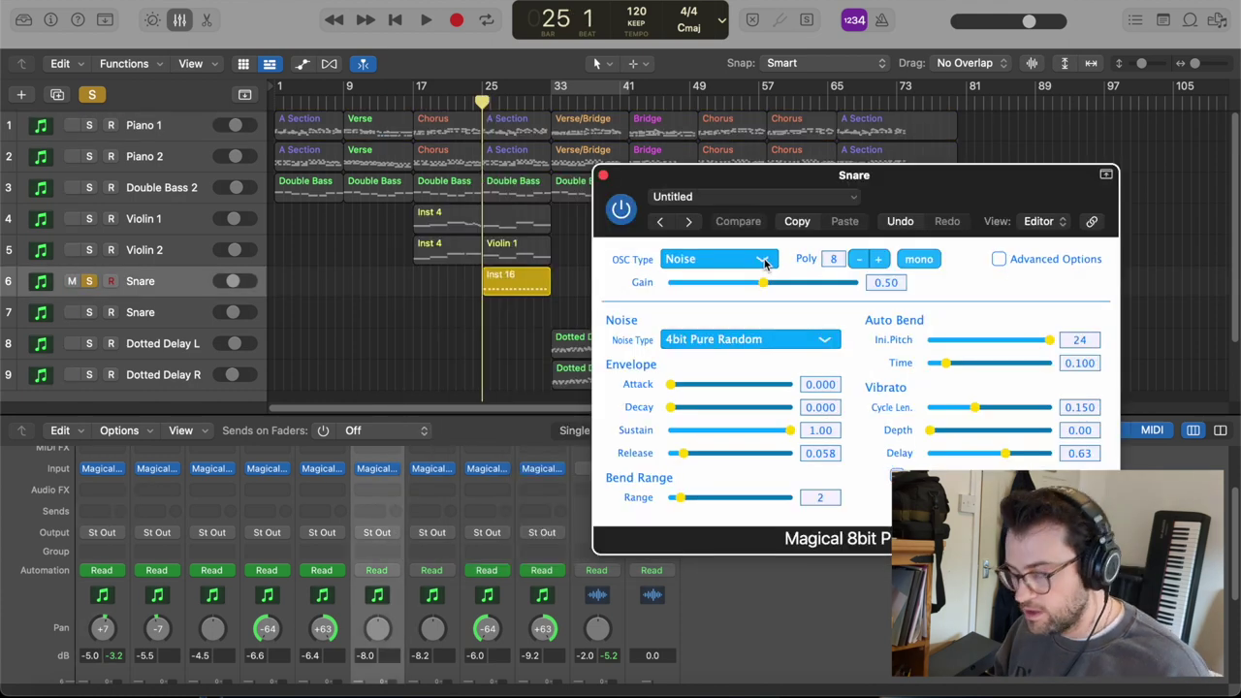
Step: Review the Snare track's oscillator types, keep Noise, and play the soloed snare part from bar 25
left_click(766, 260)
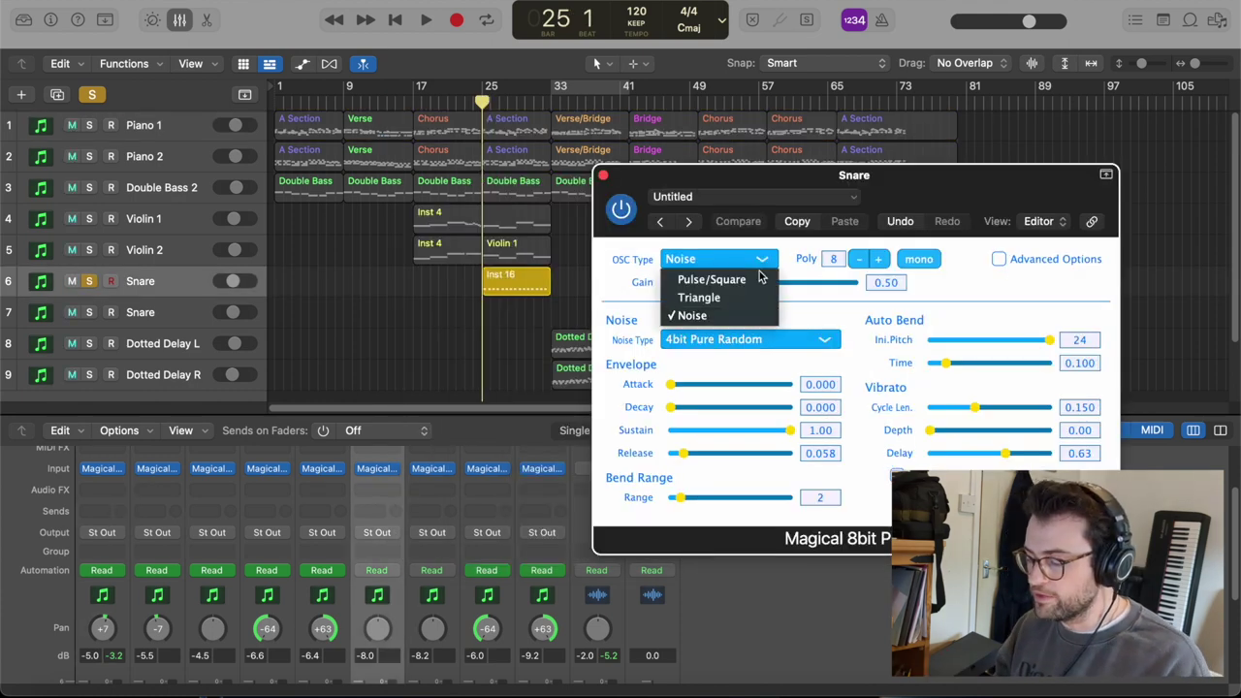
left_click(694, 316)
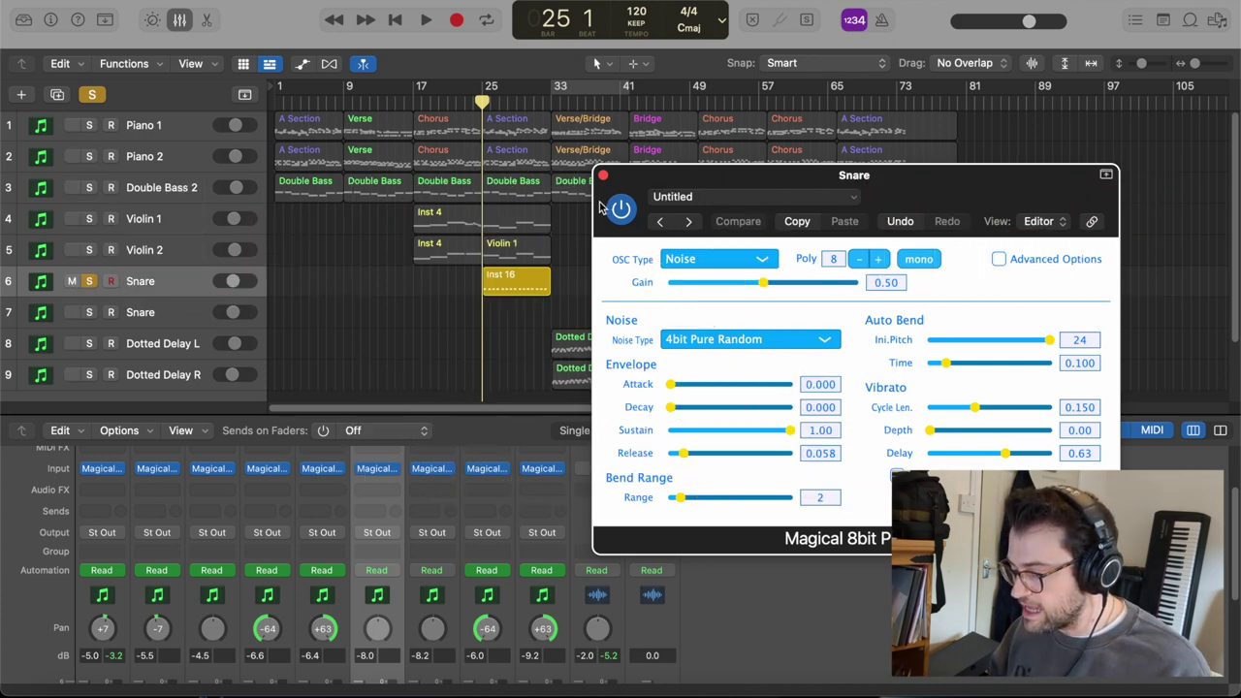
mouse_move(77, 281)
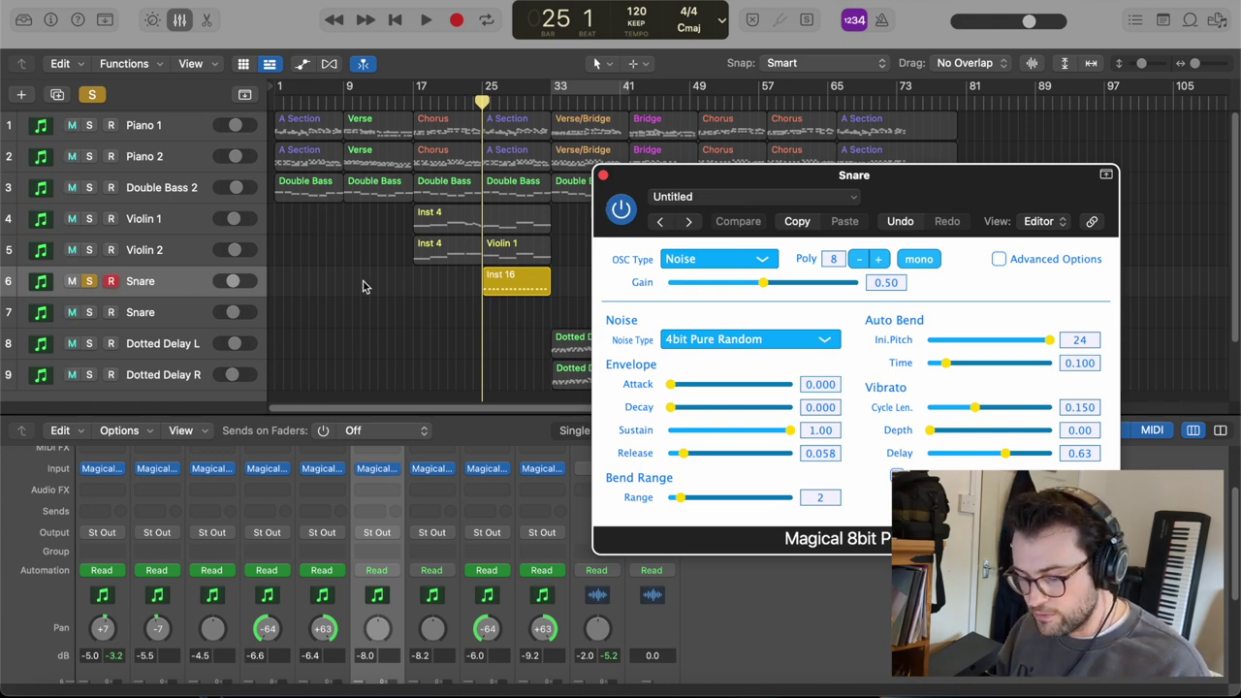
key("space")
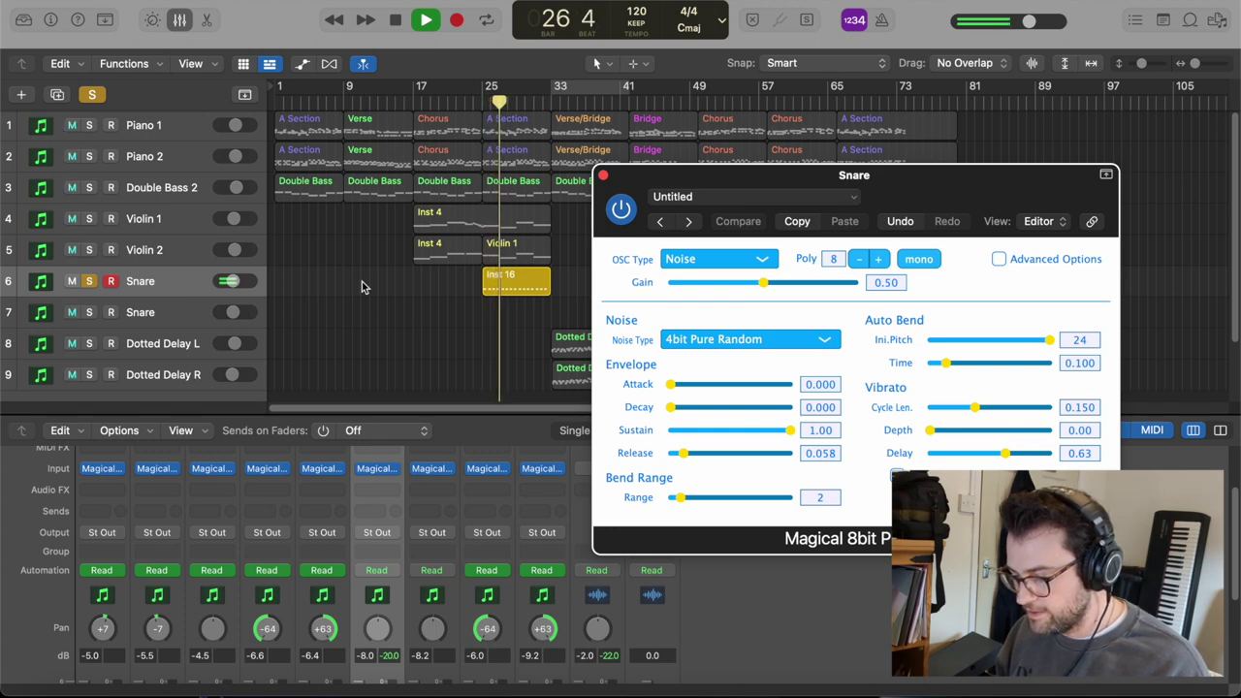
key("space")
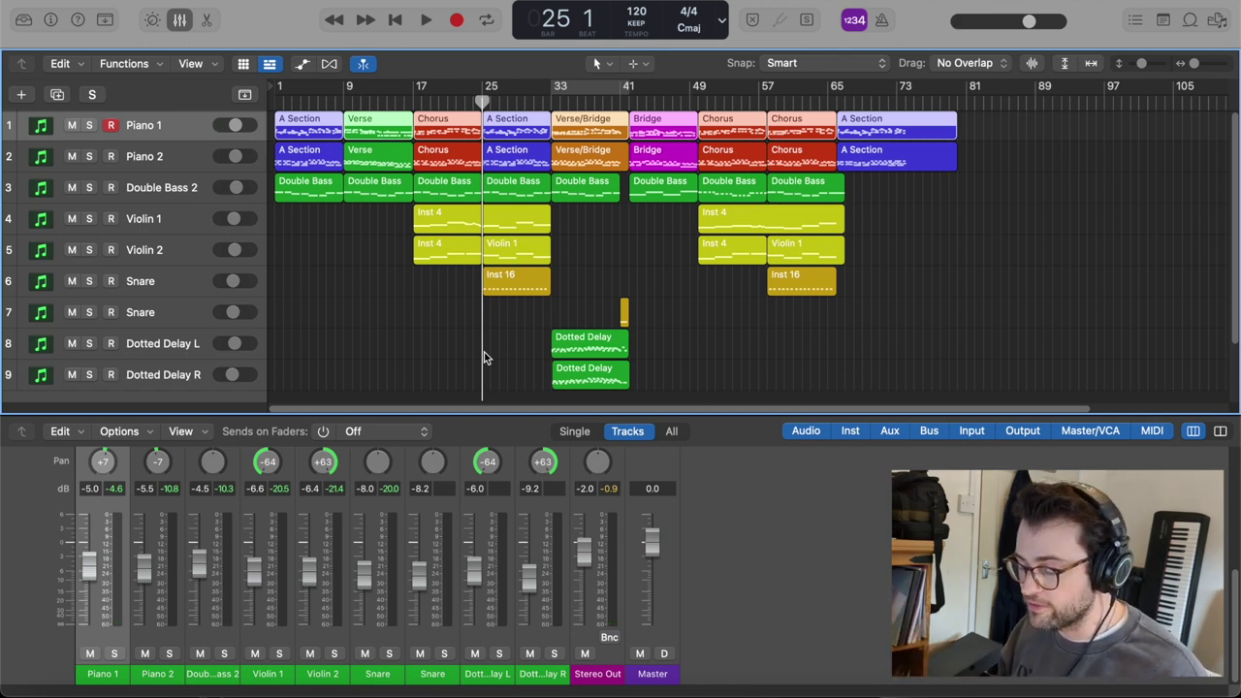
Step: Play the full arrangement from bar 25 and stop it at the end of bar 32
key("space")
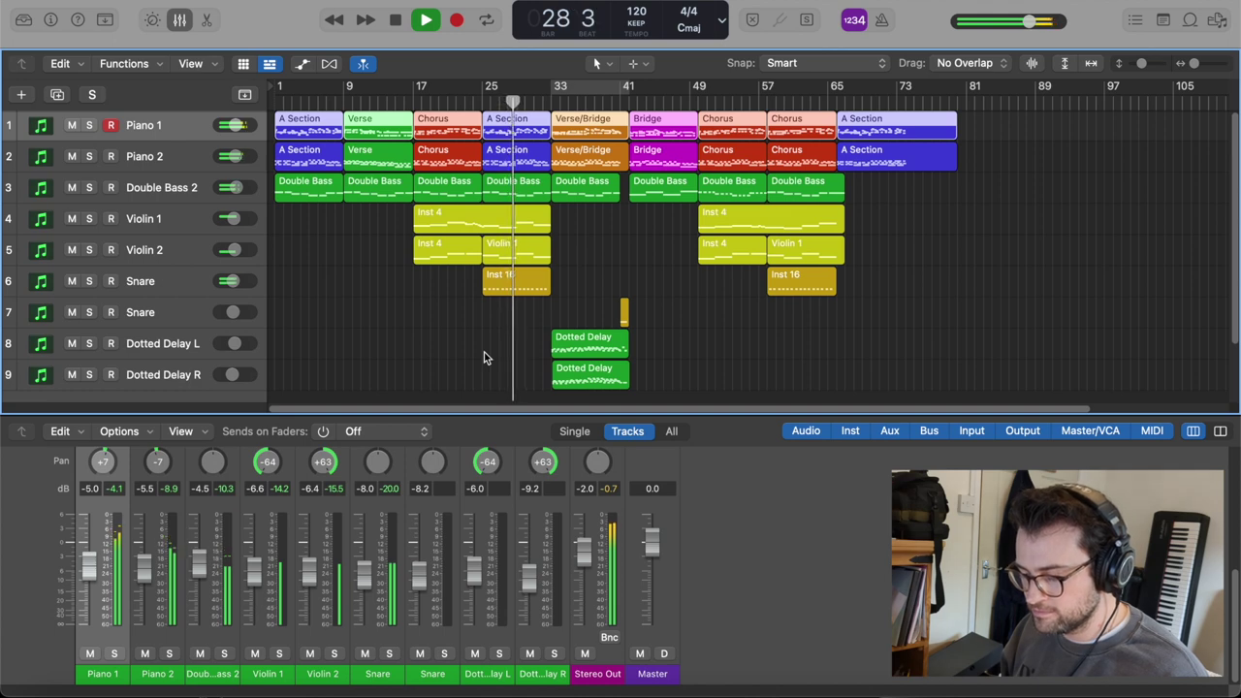
key("space")
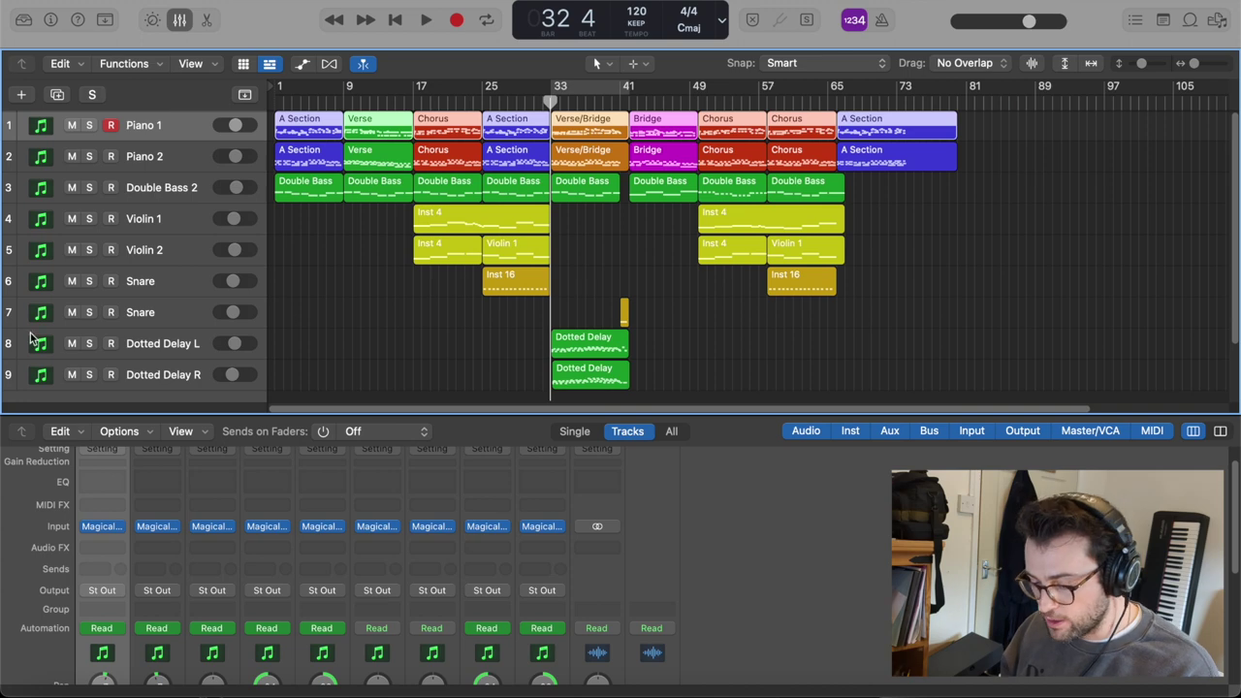
Step: Solo the Dotted Delay L track and listen to the start of its part
left_click(89, 346)
key("space")
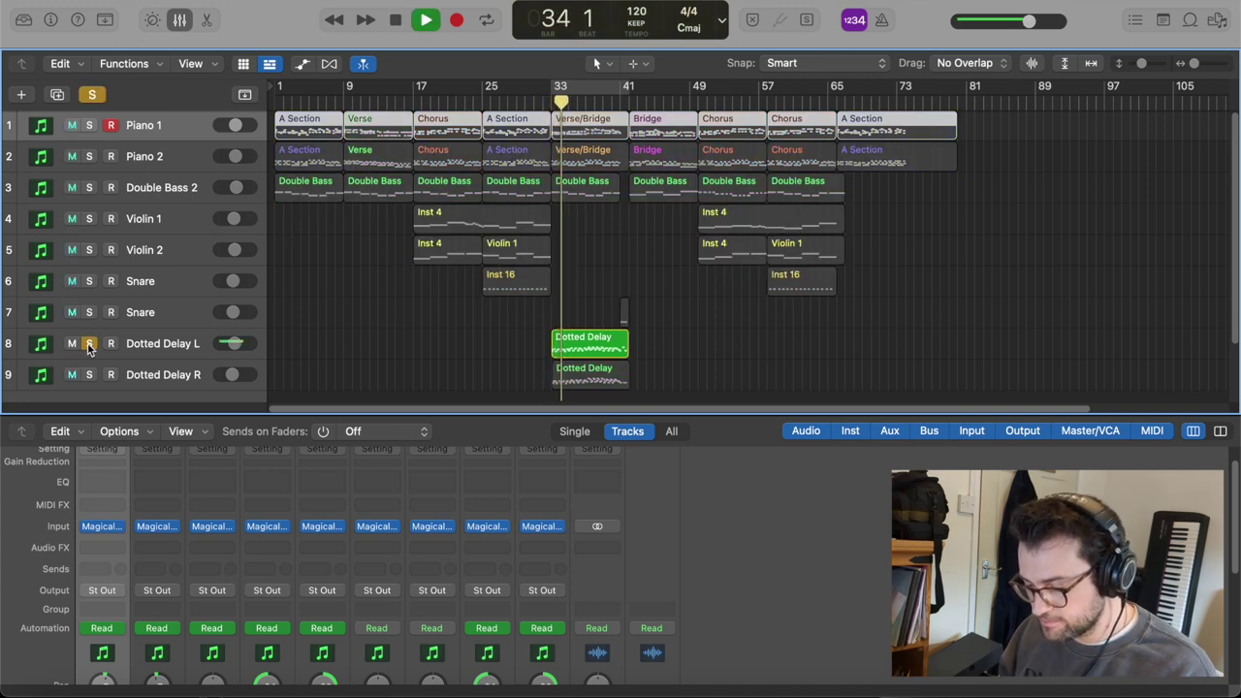
key("space")
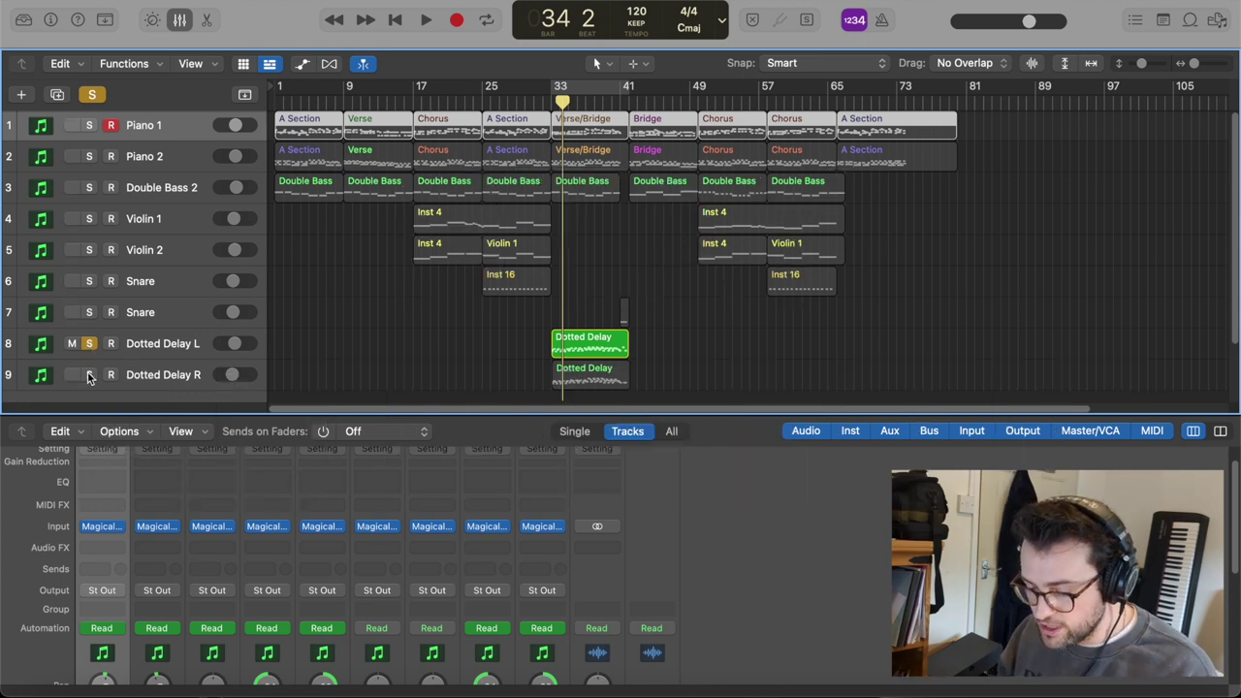
Step: Solo Dotted Delay R alongside Dotted Delay L and play both delay parts together from bar 33
left_click(89, 375)
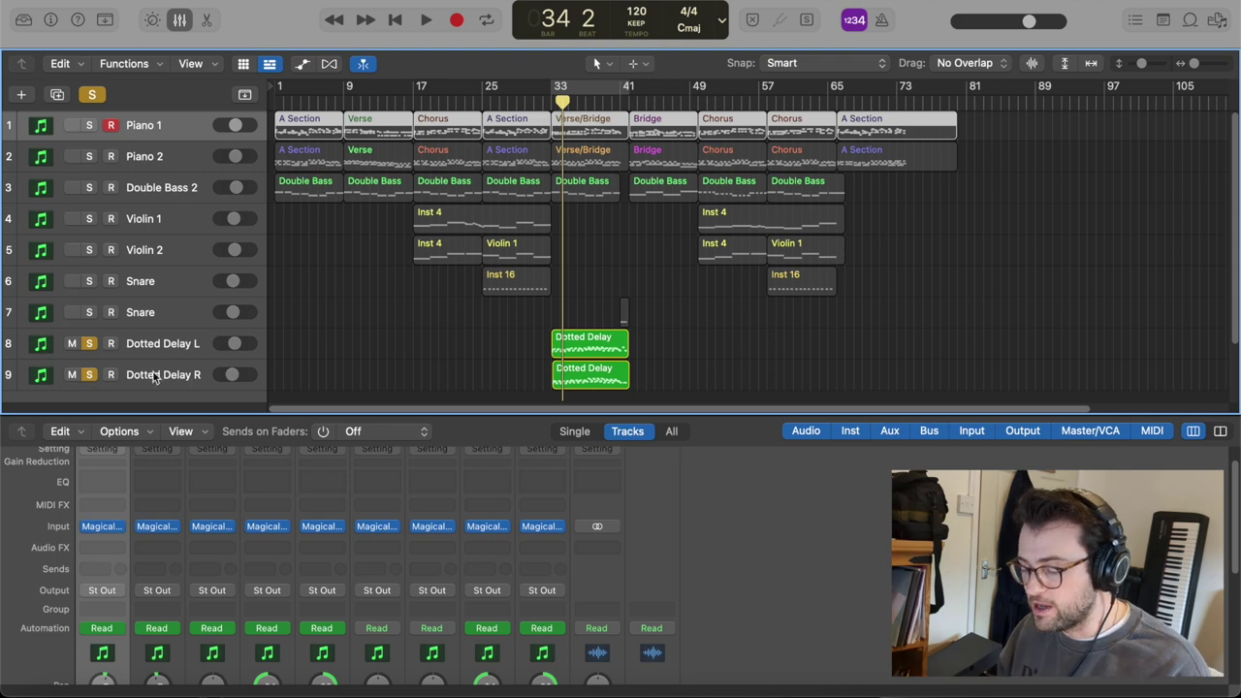
left_click_drag(561, 101, 550, 103)
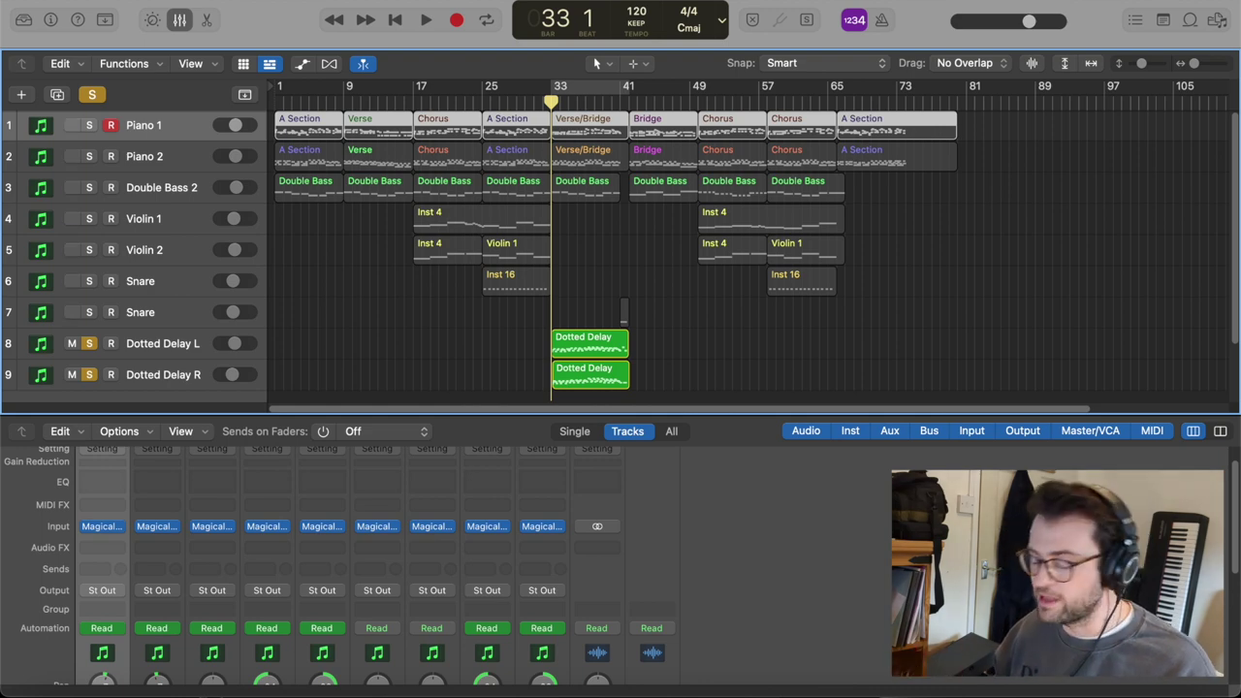
key("space")
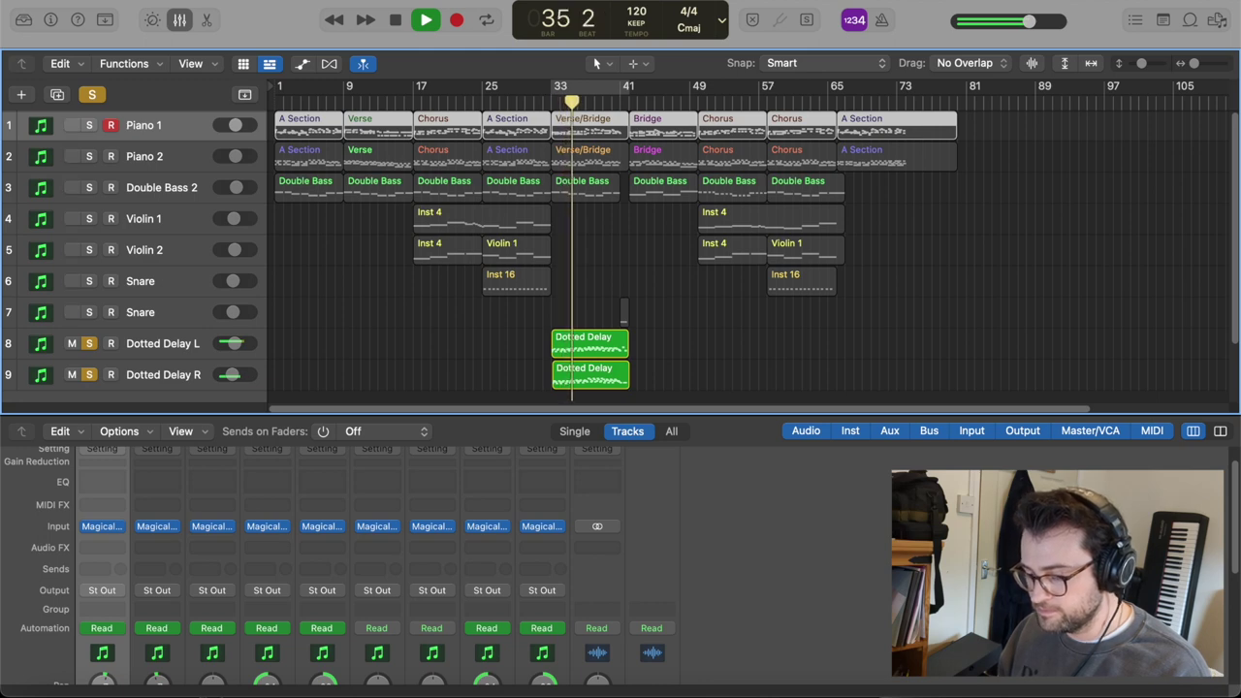
key("space")
Step: Clear all track solos and play the full arrangement onward from bar 35
left_click(91, 94)
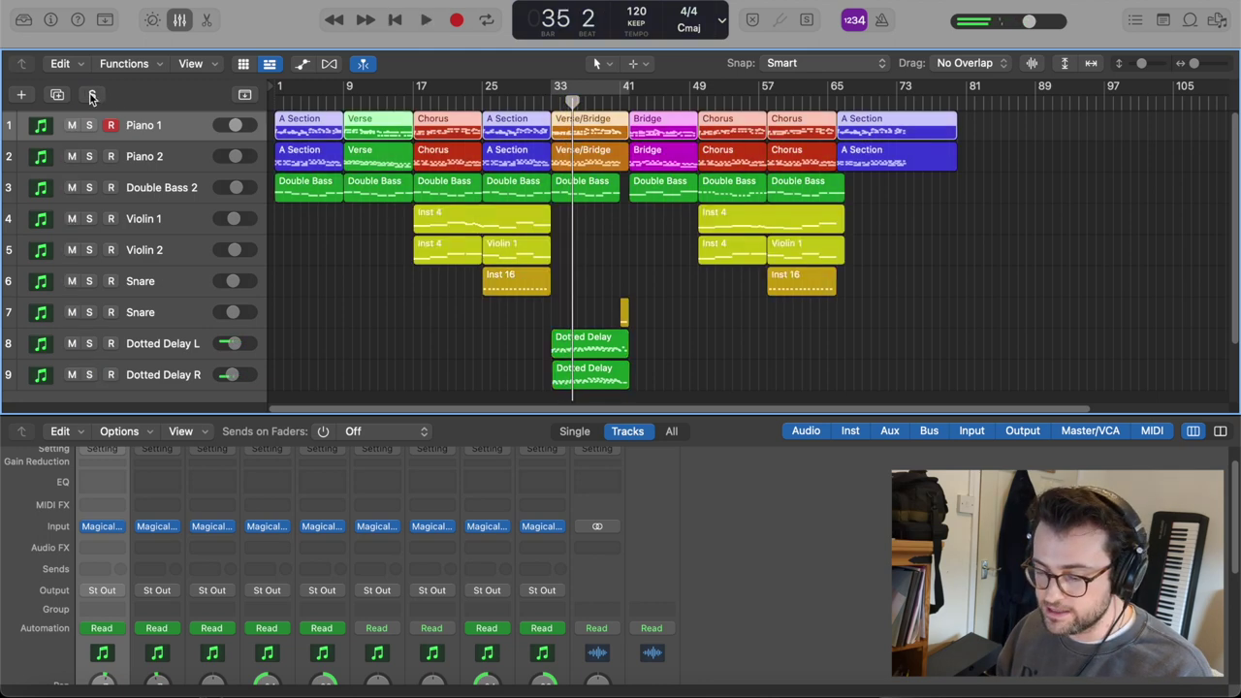
key("space")
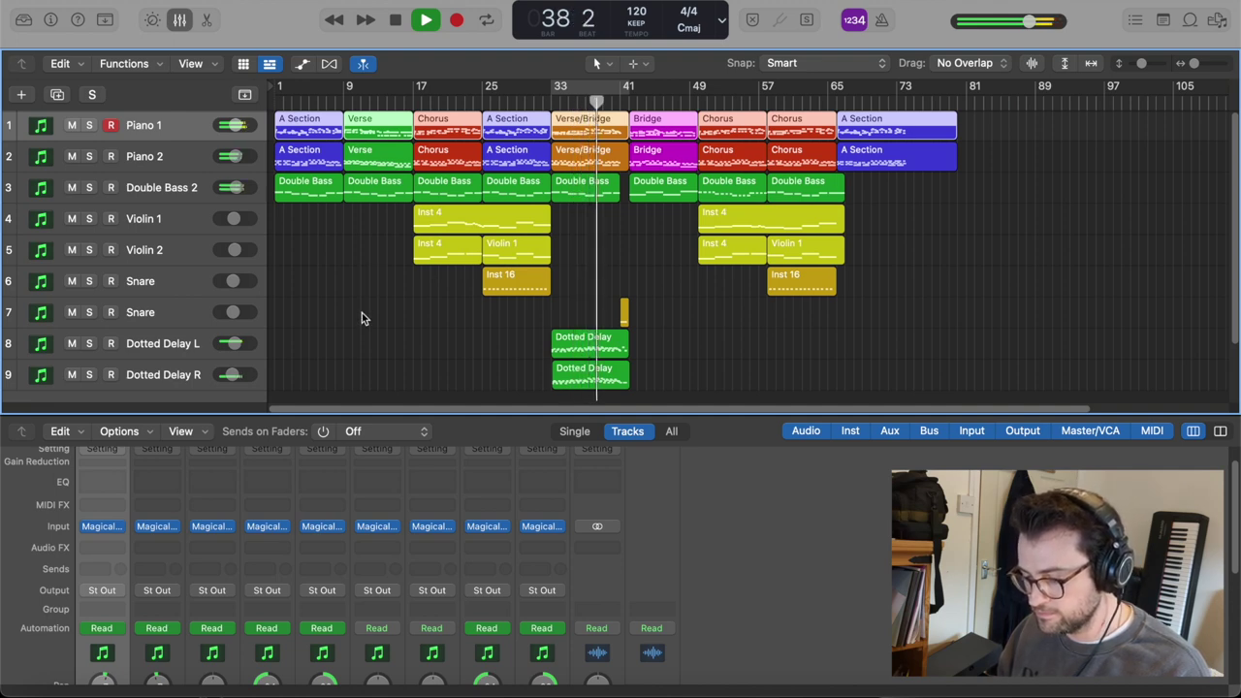
key("space")
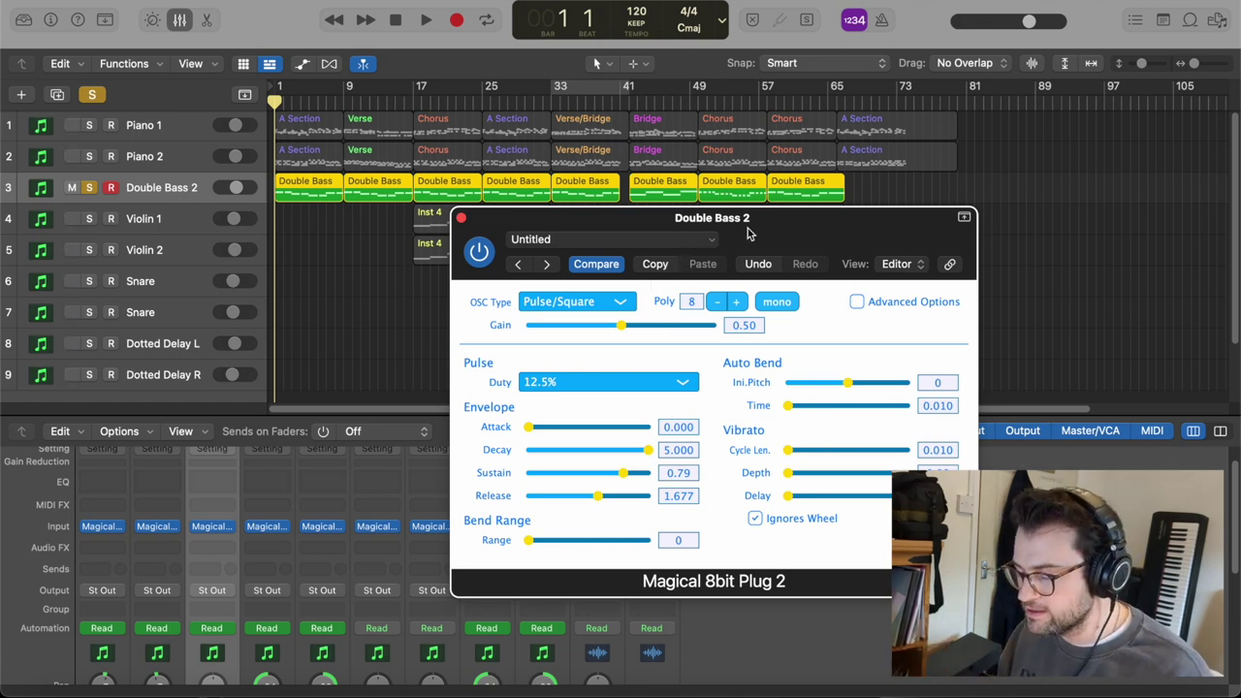
Step: Play the soloed Double Bass 2 from bar 1, and replay it with both pianos soloed, toggling the bass solo off and on
key("space")
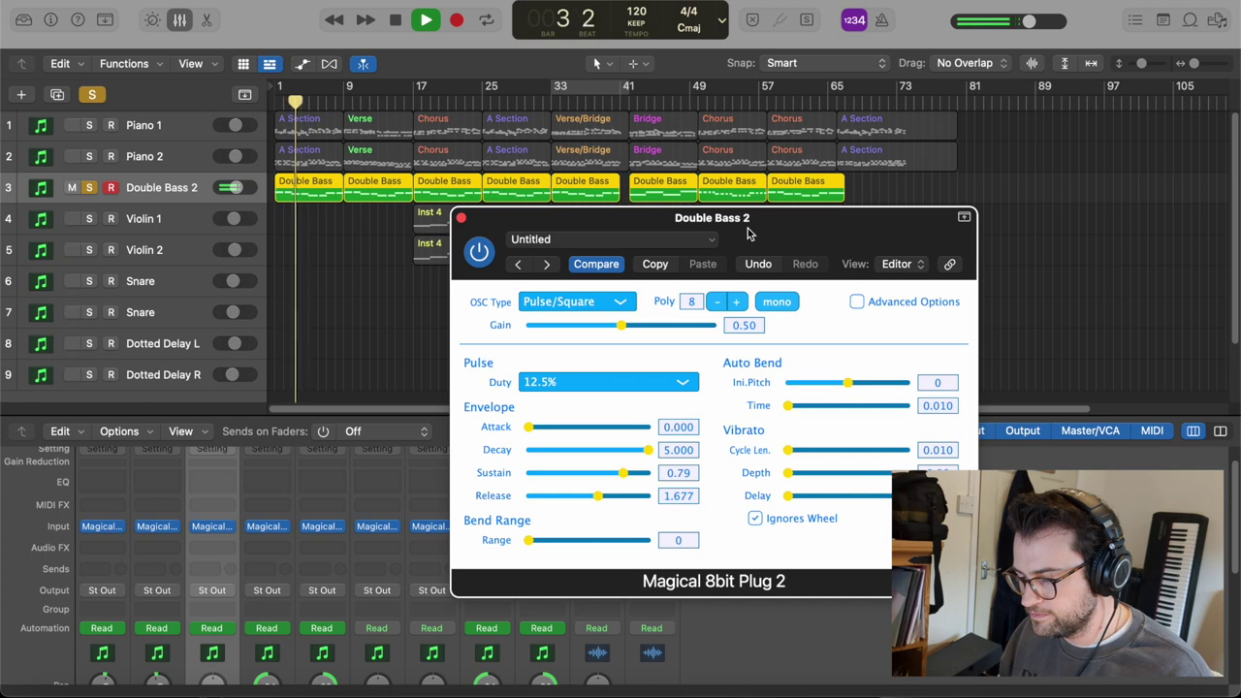
key("space")
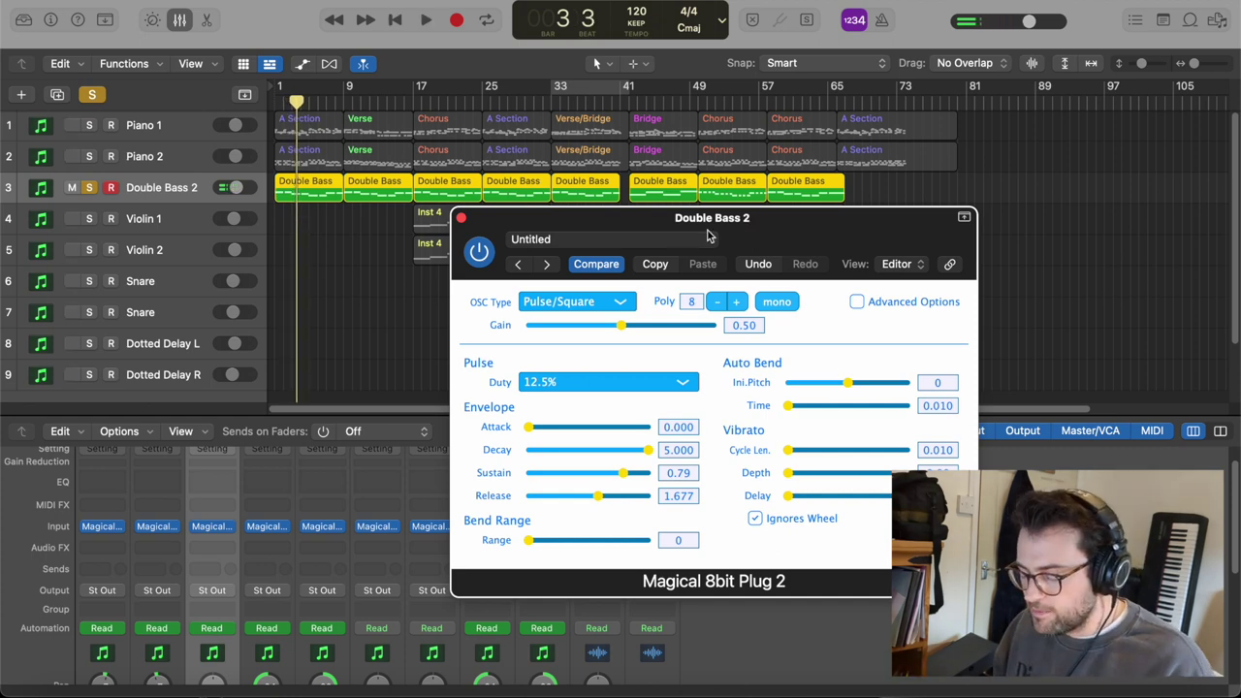
left_click(89, 157)
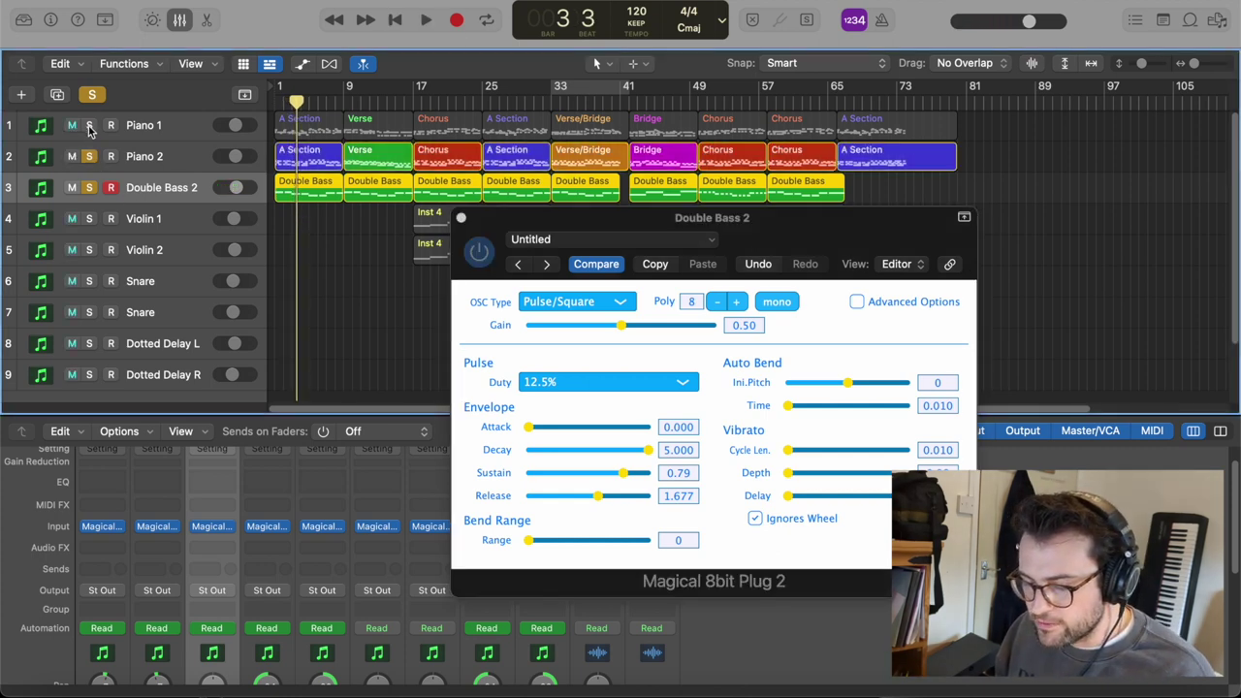
left_click(89, 125)
left_click_drag(291, 102, 263, 106)
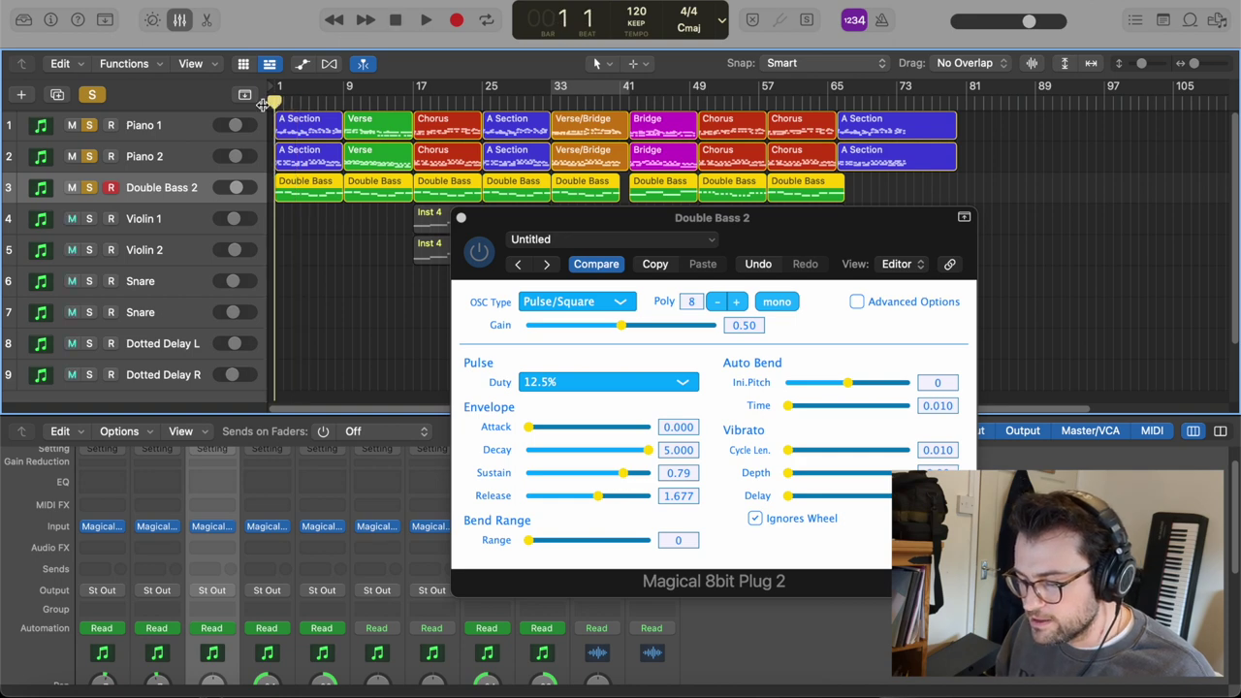
key("space")
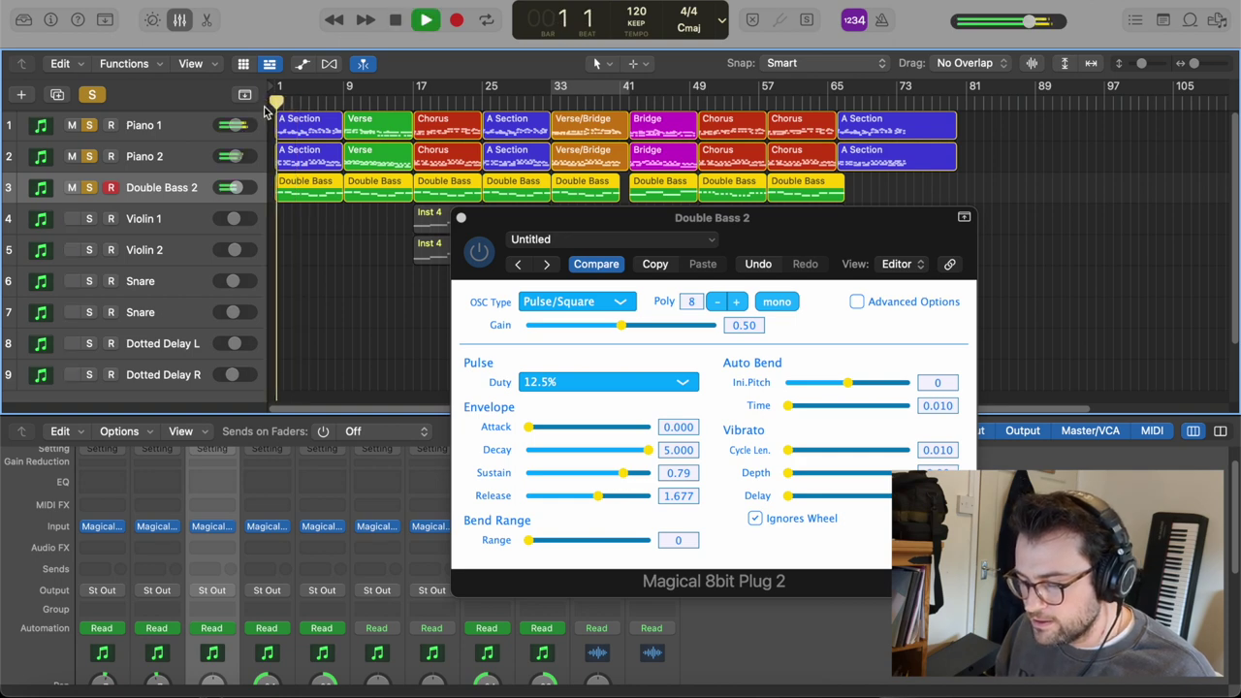
left_click(89, 188)
left_click(89, 188)
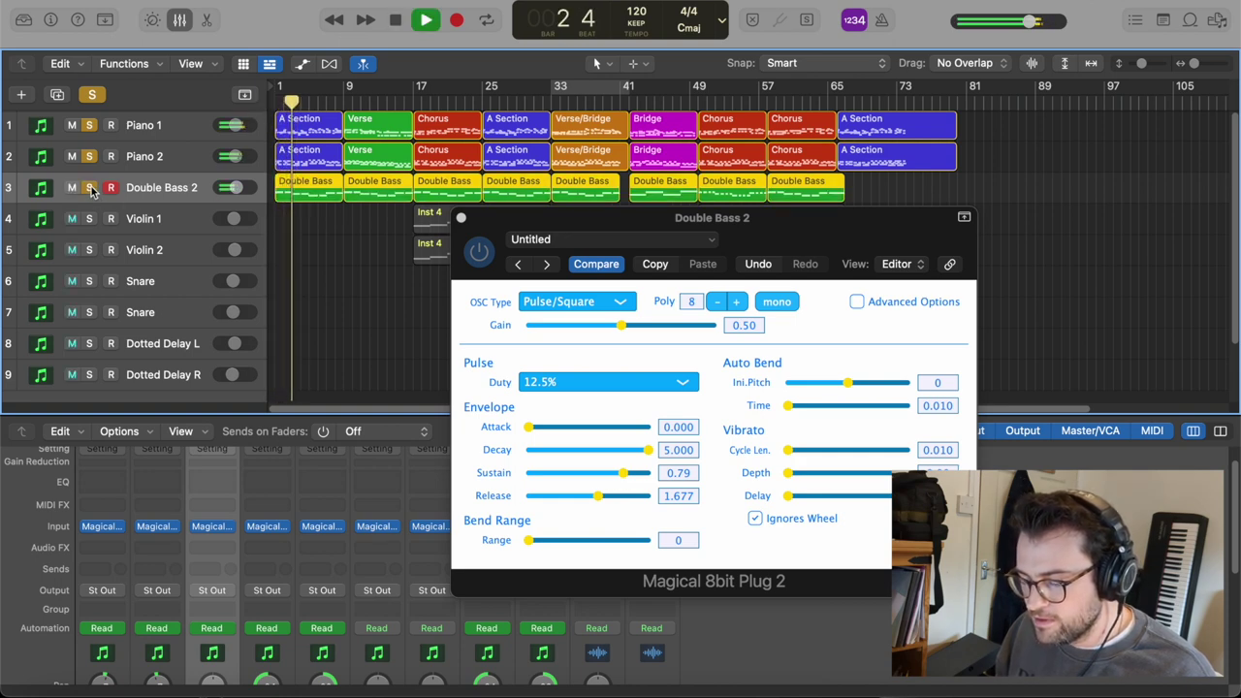
key("space")
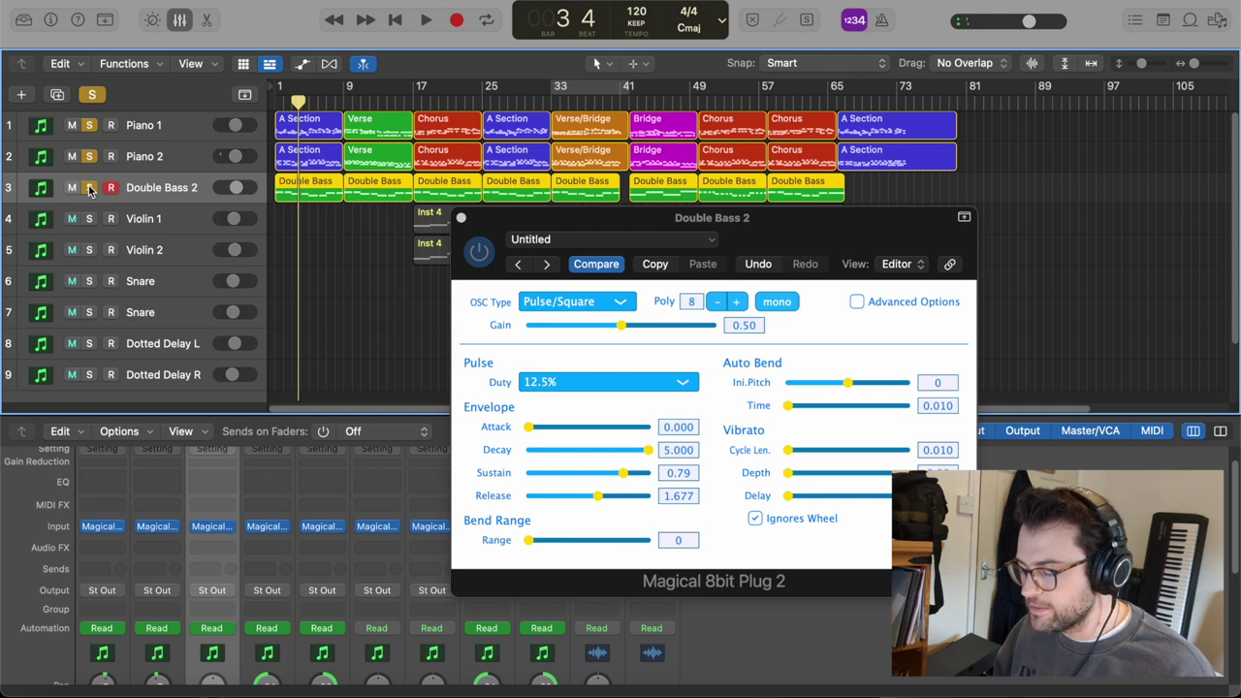
Step: Solo Violin 1 and Violin 2 with the playhead at bar 17, and open both tracks' Magical 8bit Plug 2 settings
left_click(90, 218)
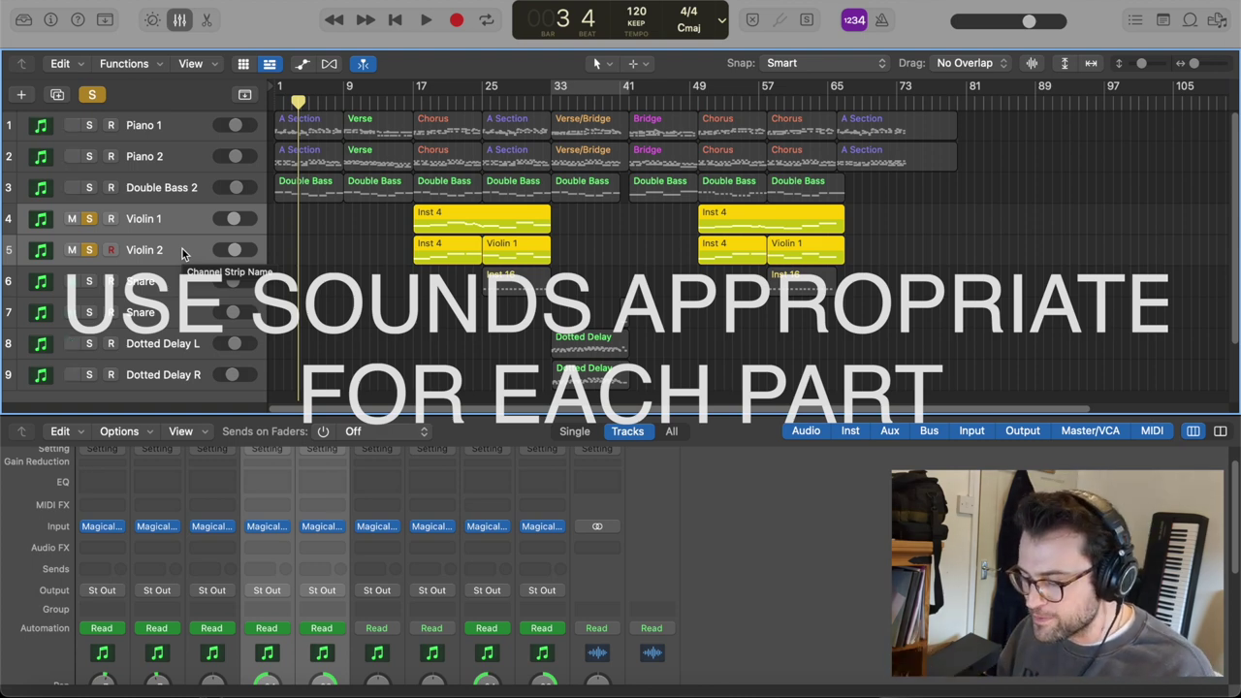
left_click(388, 101)
left_click_drag(398, 115, 415, 114)
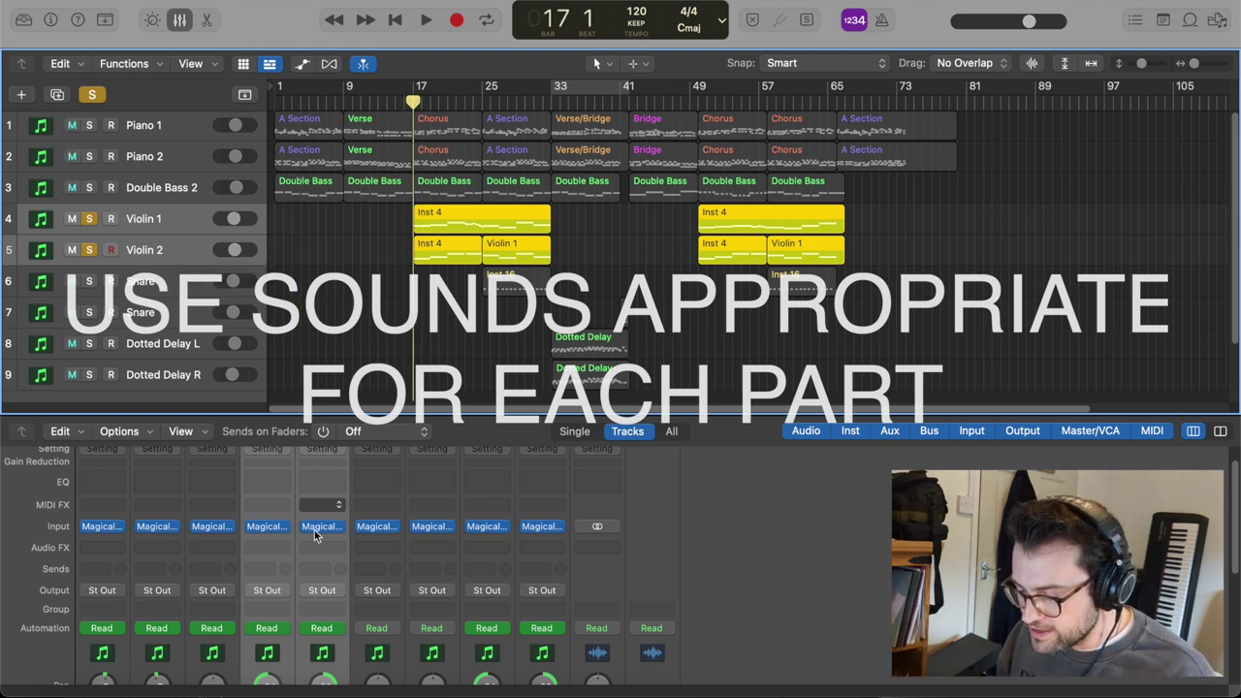
left_click(269, 528)
left_click(318, 531)
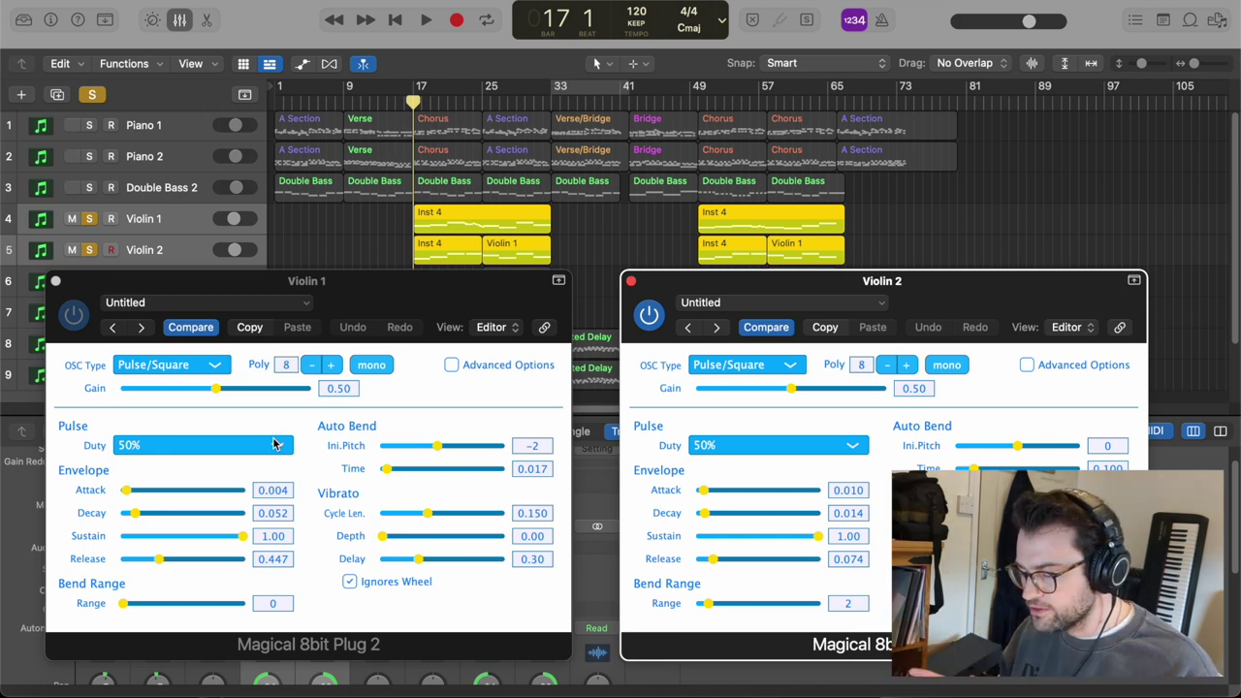
Step: Play the soloed violins from bar 17 and add Double Bass 2, Piano 2 and Piano 1 to the solo during playback
key("space")
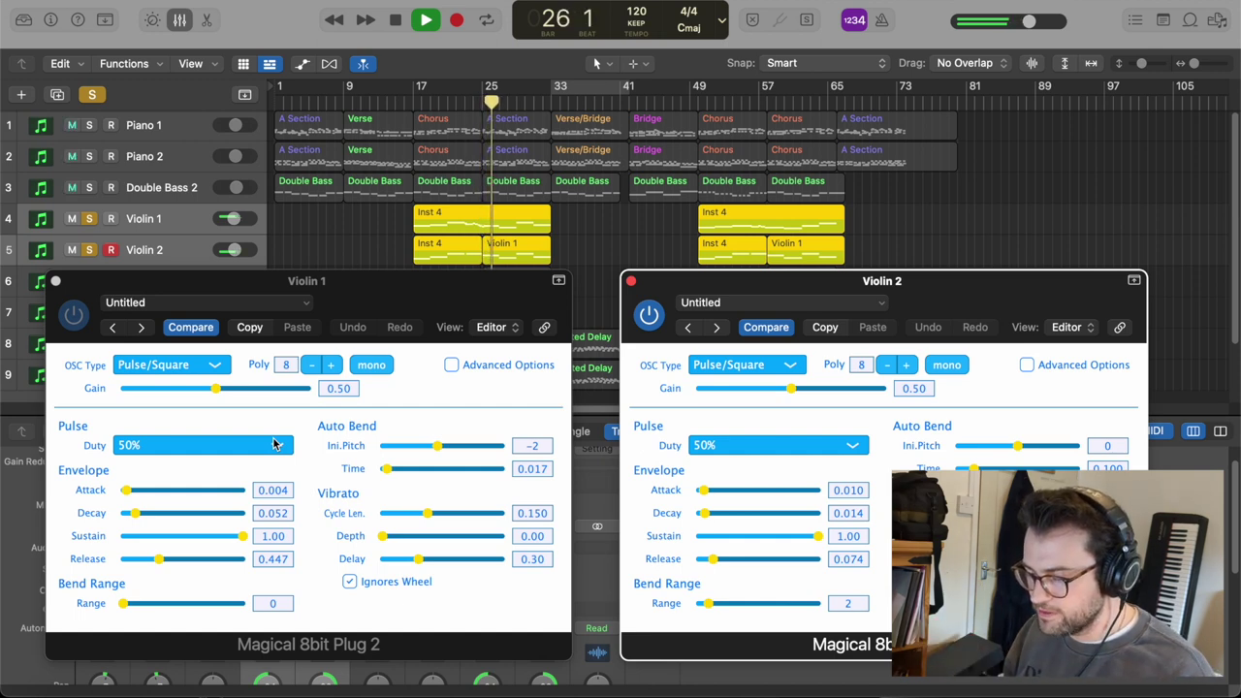
left_click_drag(90, 187, 90, 125)
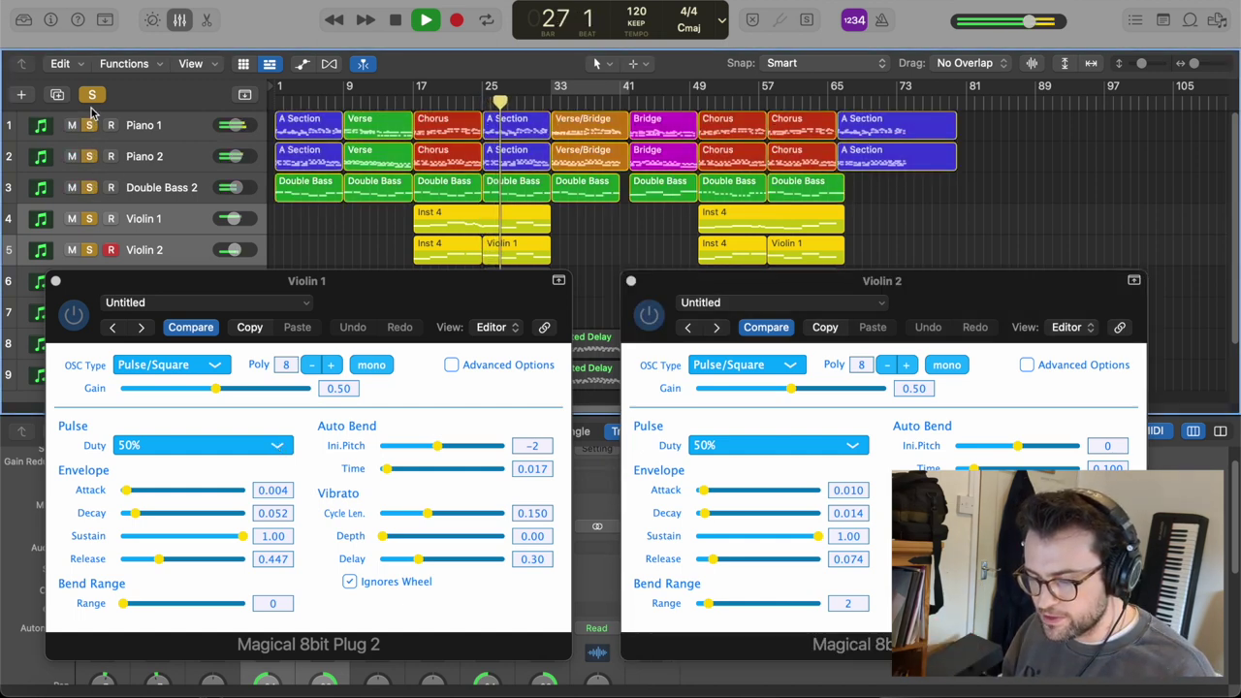